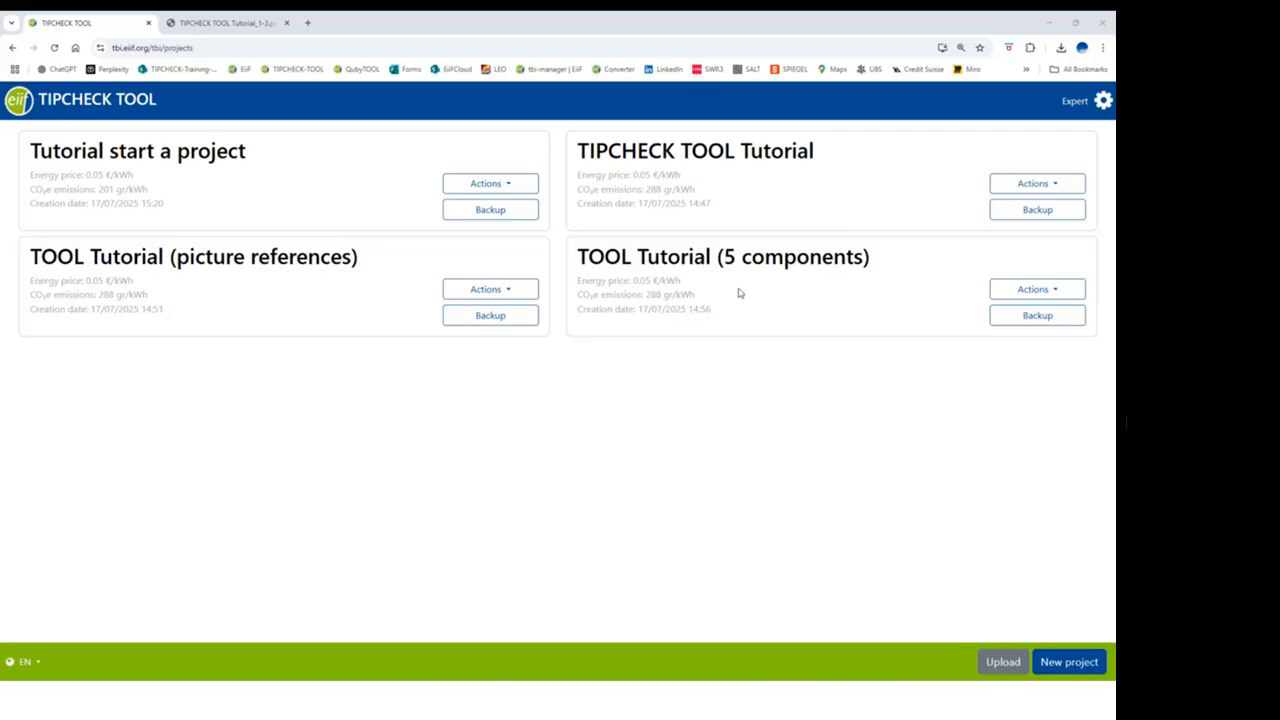
# - Open the project summary of the TIPCHECK TOOL Tutorial project
pyautogui.click(1037, 184)
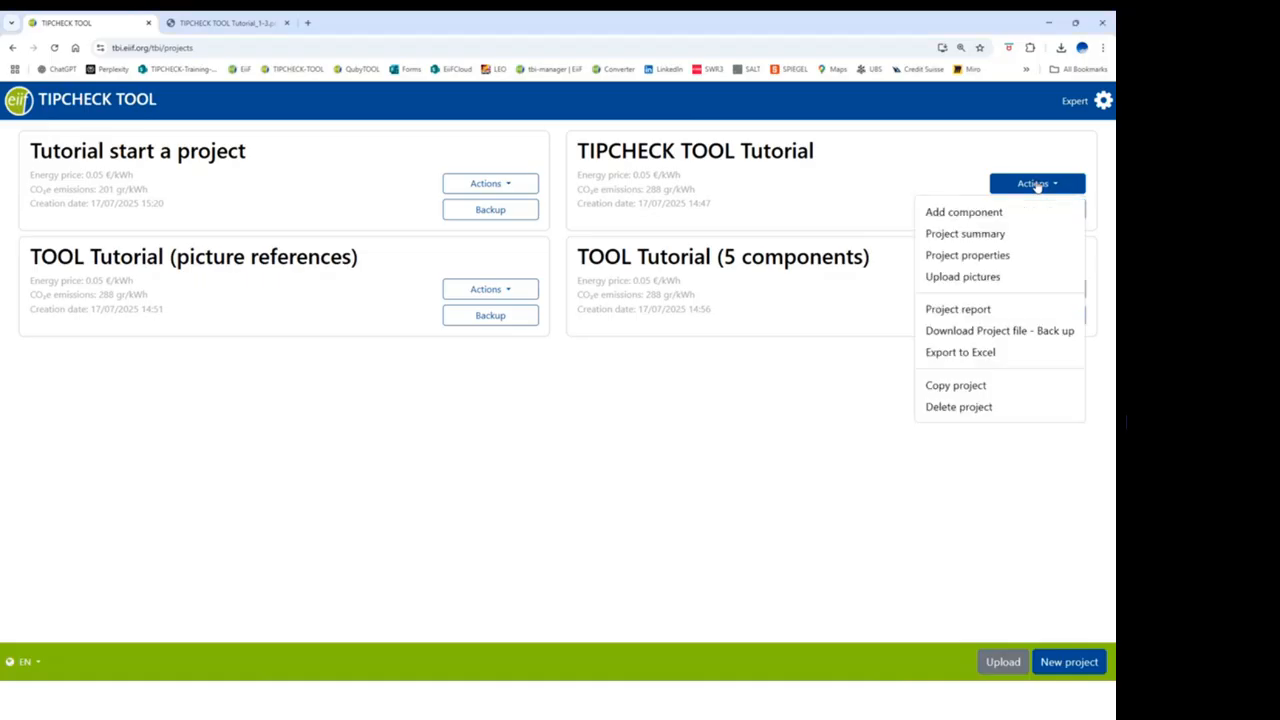
pyautogui.click(990, 236)
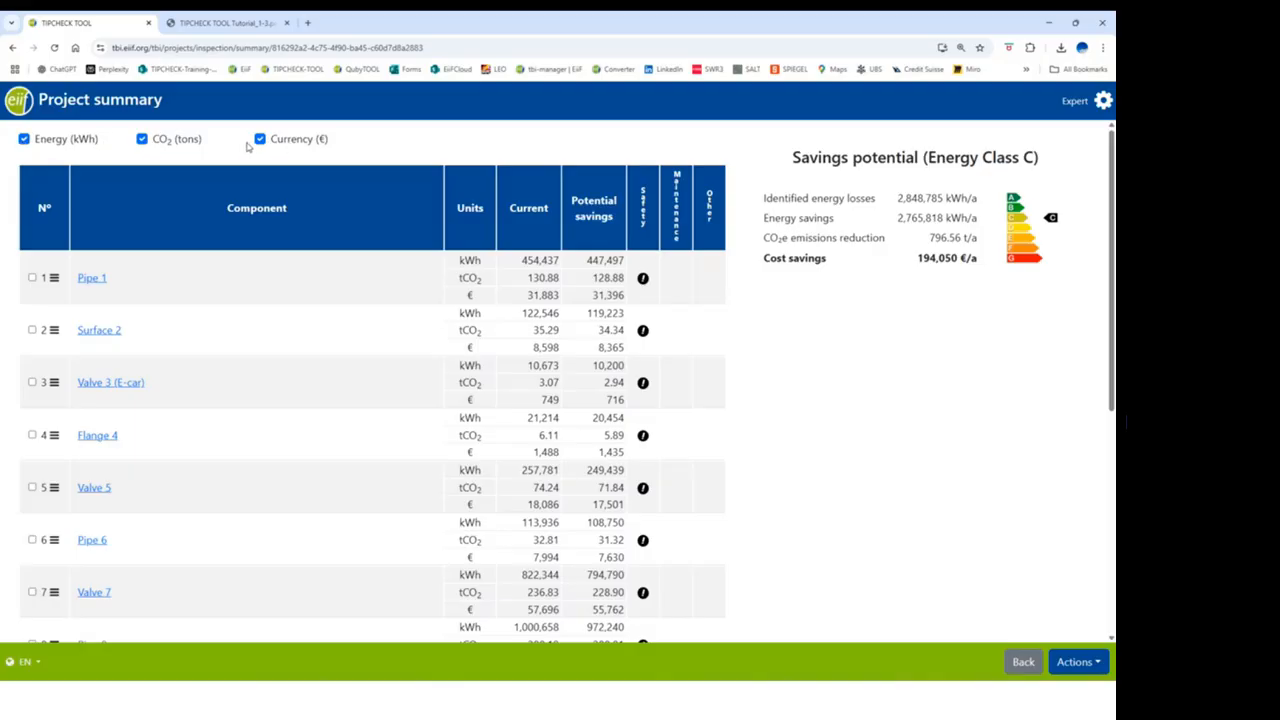
# - Hide the CO₂ and currency rows in the component table, leaving only energy, and show both again
pyautogui.click(150, 142)
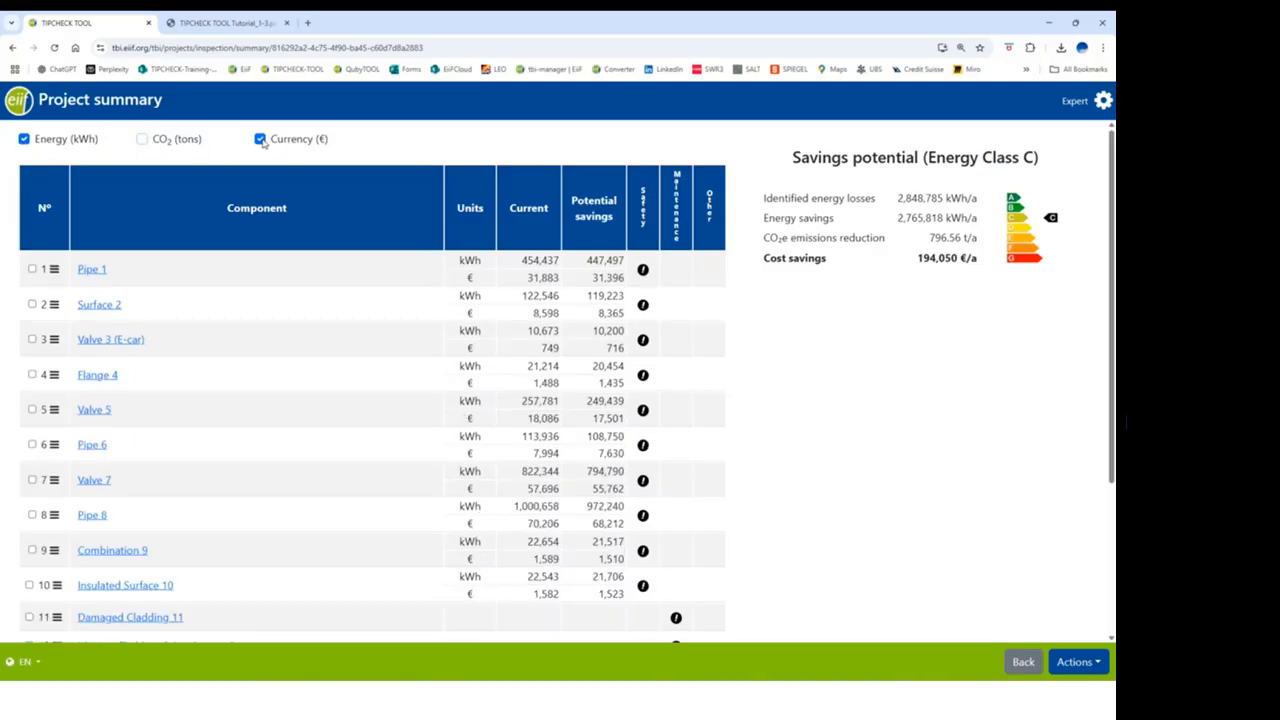
pyautogui.click(262, 141)
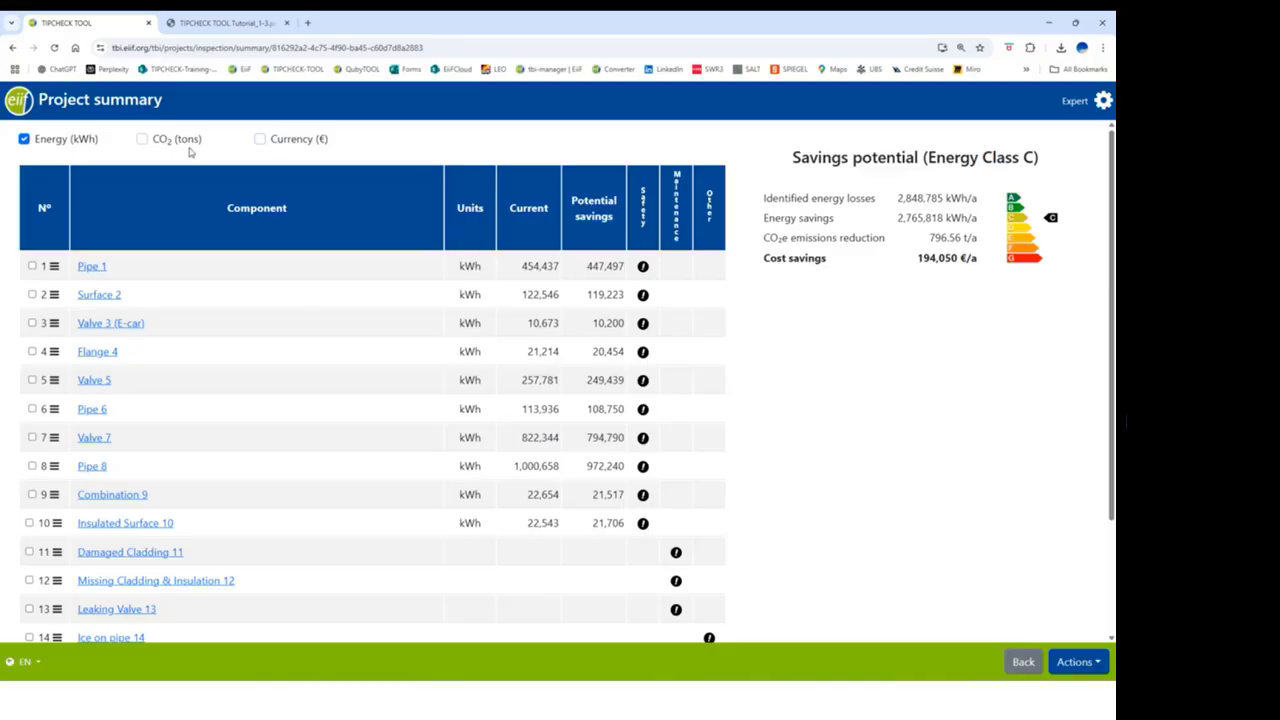
pyautogui.click(142, 139)
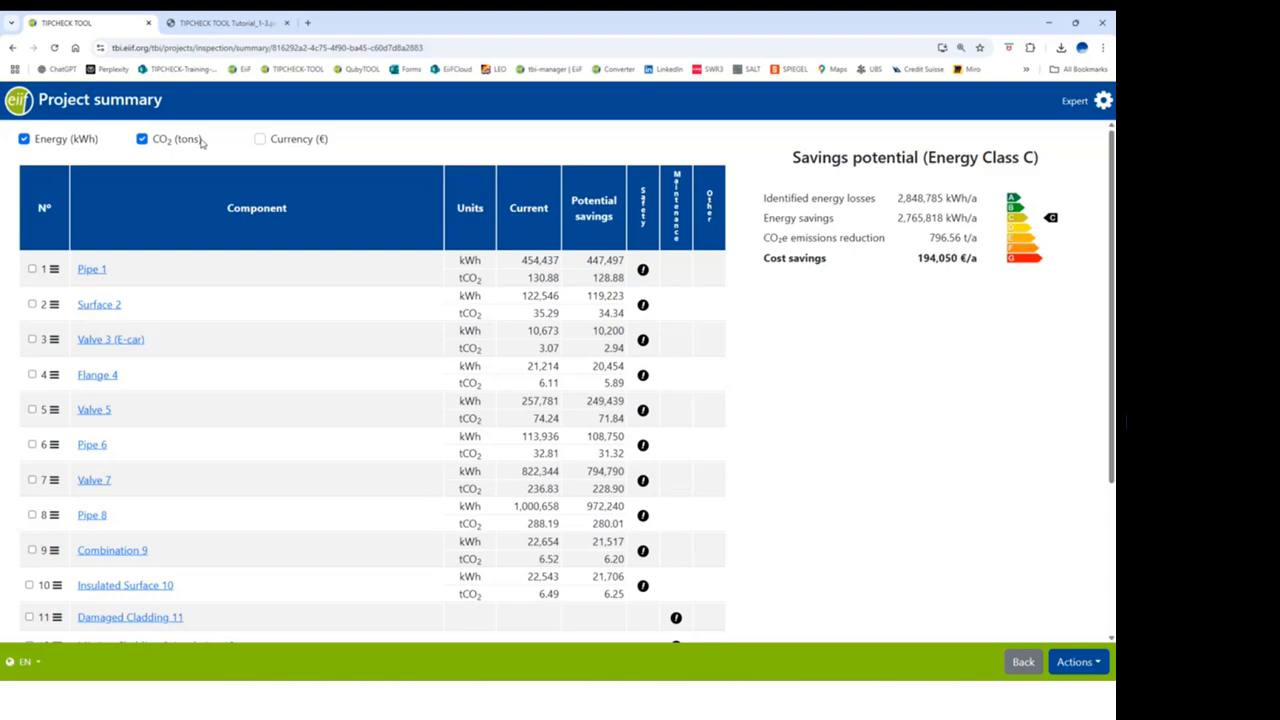
pyautogui.click(260, 140)
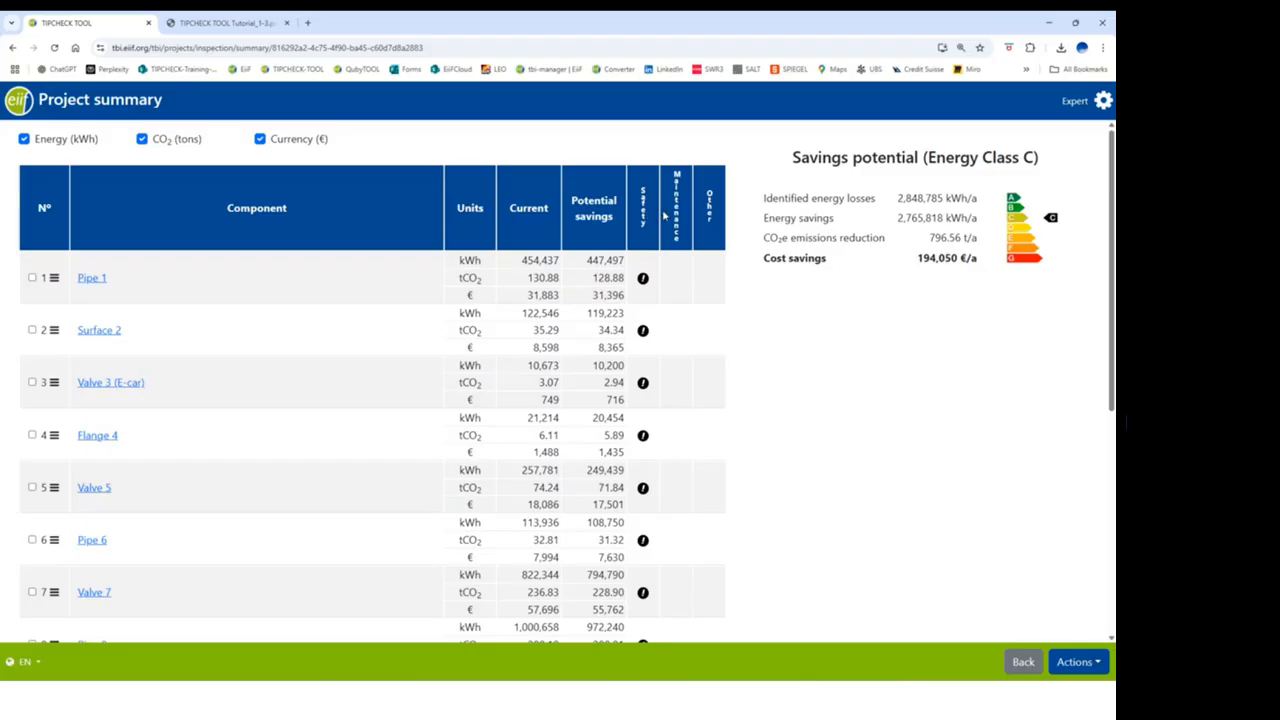
# - Look through the whole component table down to the project total, examining the safety, maintenance and other markings
pyautogui.scroll(-2, 716, 255)
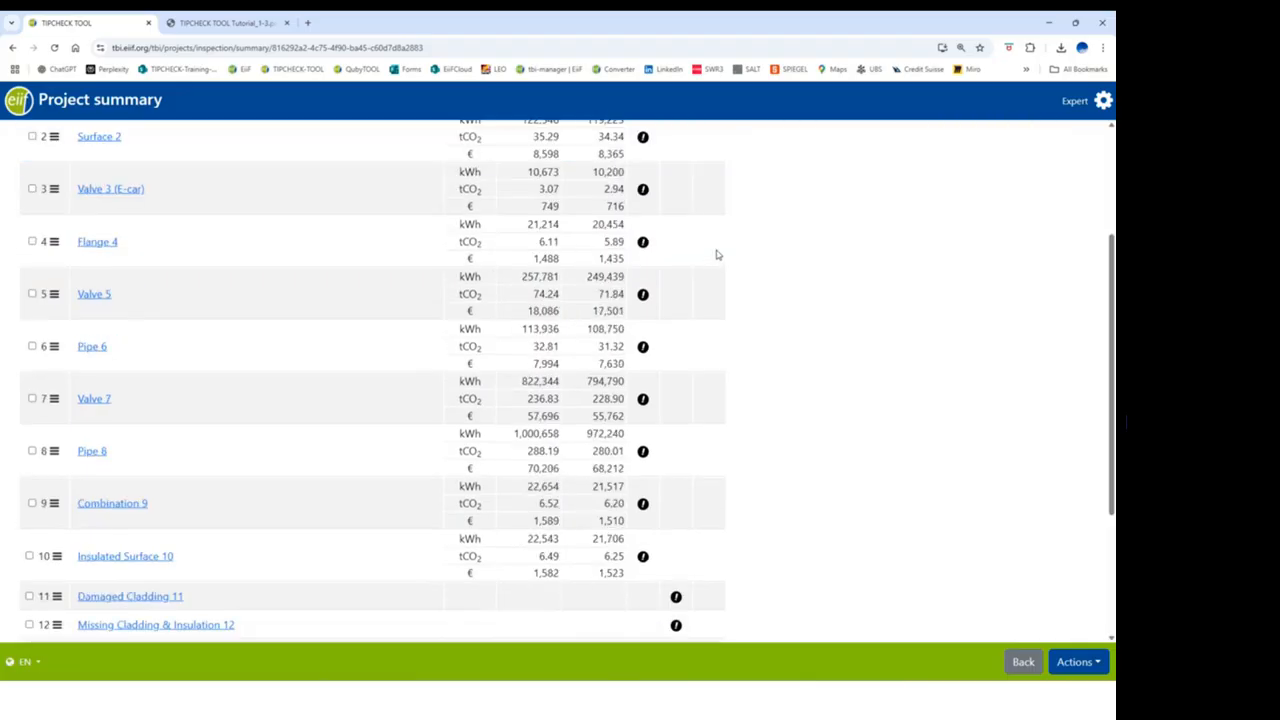
pyautogui.scroll(-2, 716, 255)
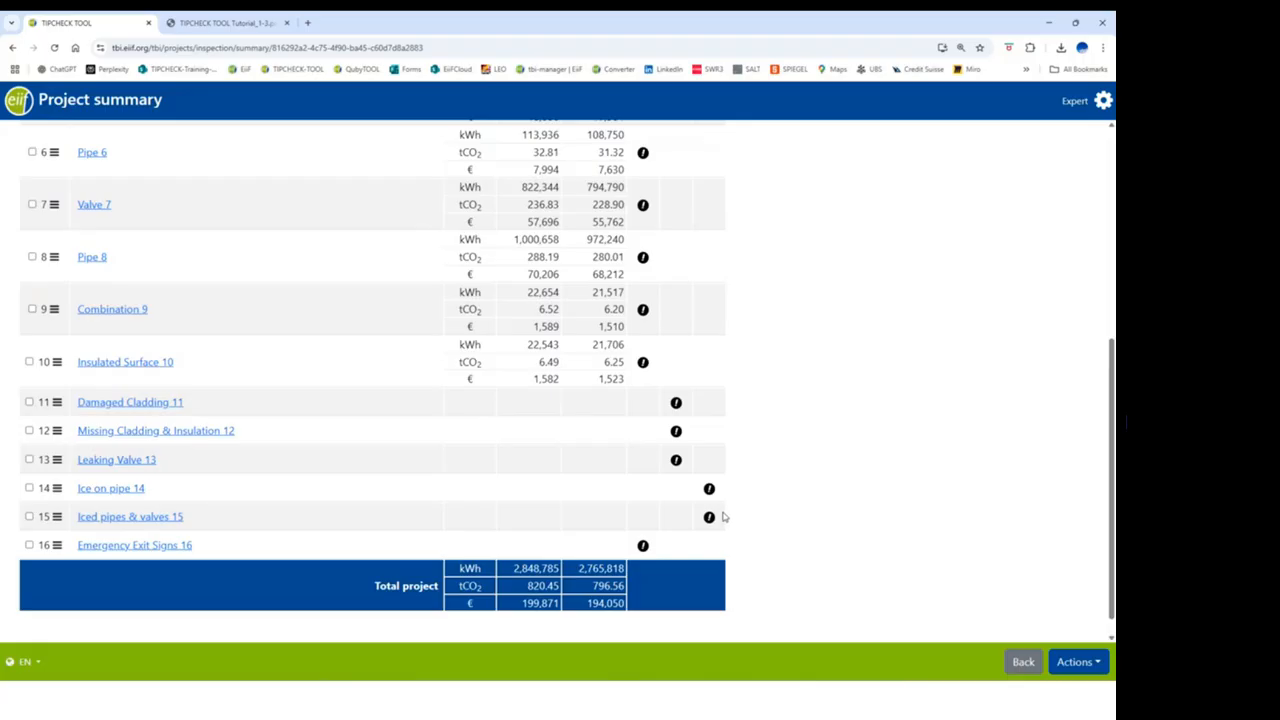
pyautogui.scroll(4, 634, 486)
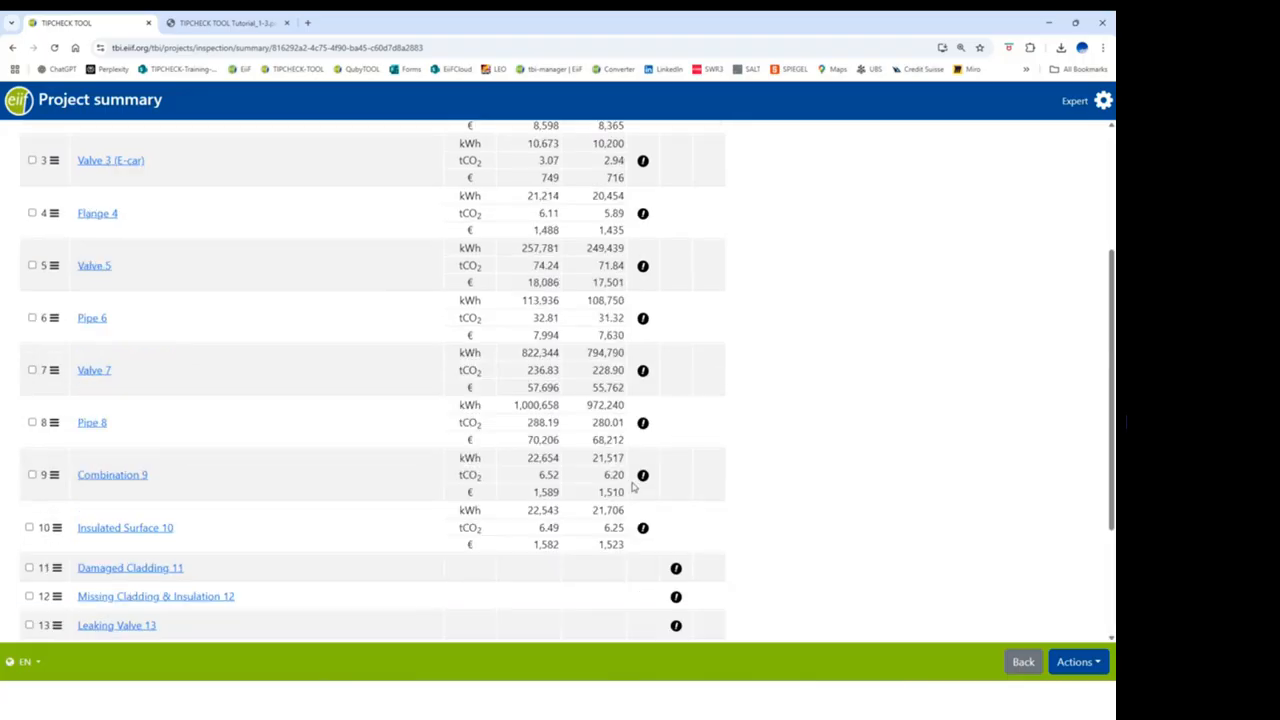
pyautogui.scroll(-1, 633, 486)
pyautogui.scroll(-5, 633, 486)
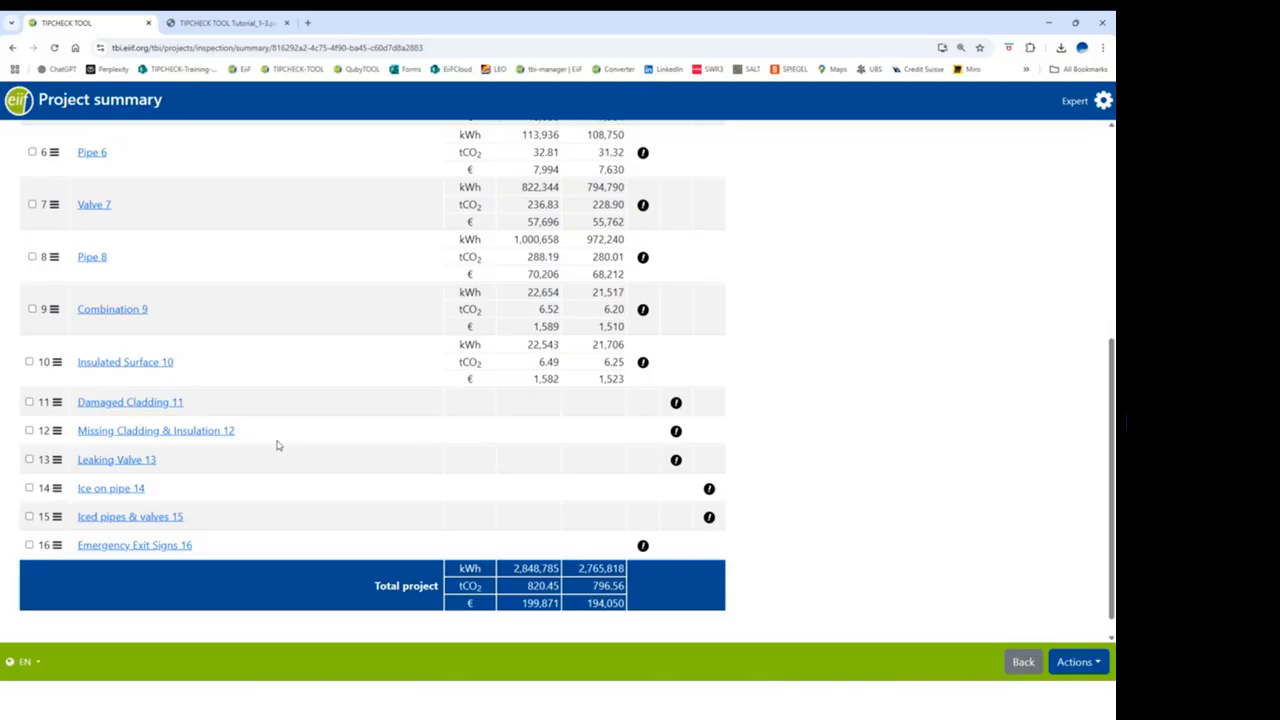
pyautogui.scroll(5, 237, 425)
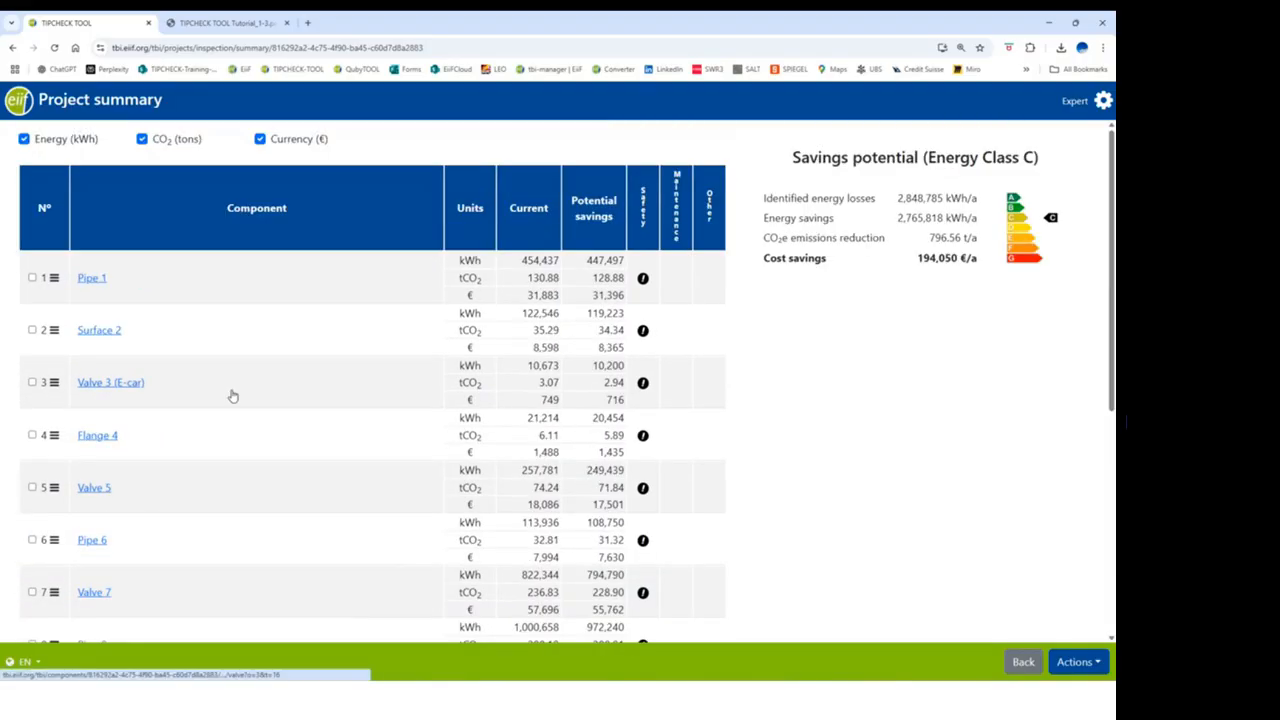
# - Select the components Pipe 1, Surface 2 and Valve 3 (E-car) in the summary table
pyautogui.click(32, 278)
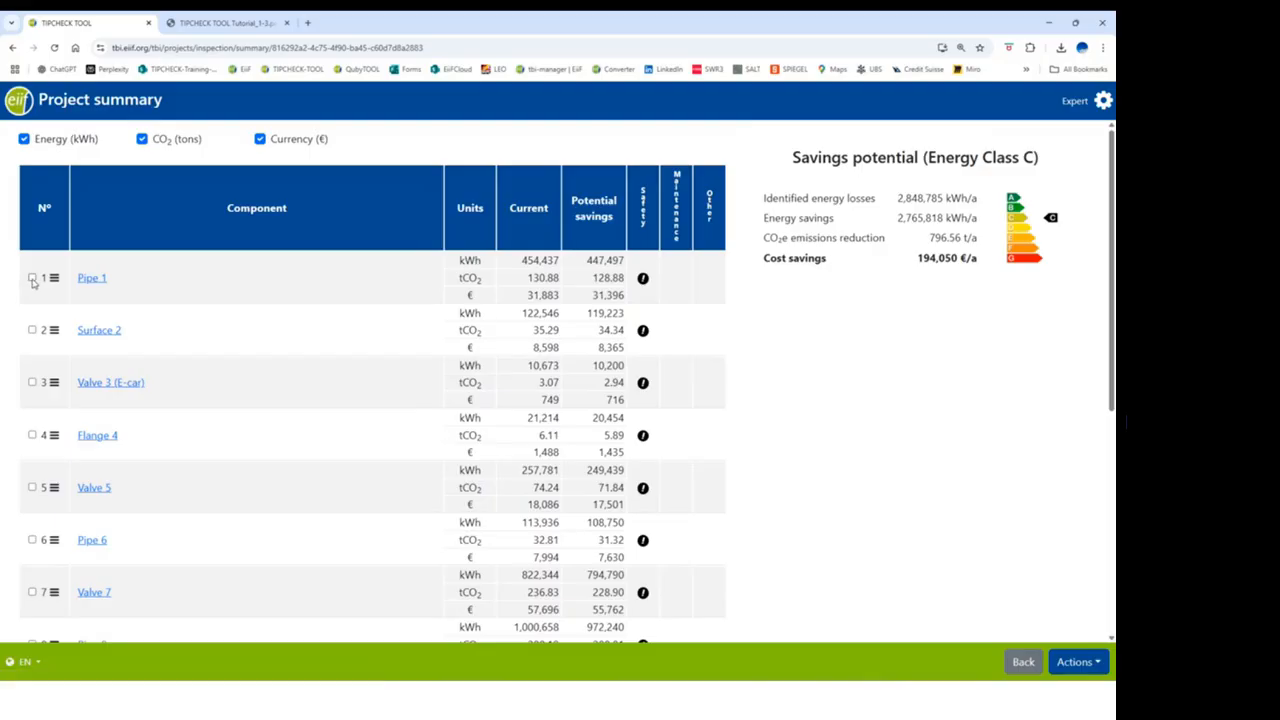
pyautogui.click(32, 330)
pyautogui.click(32, 383)
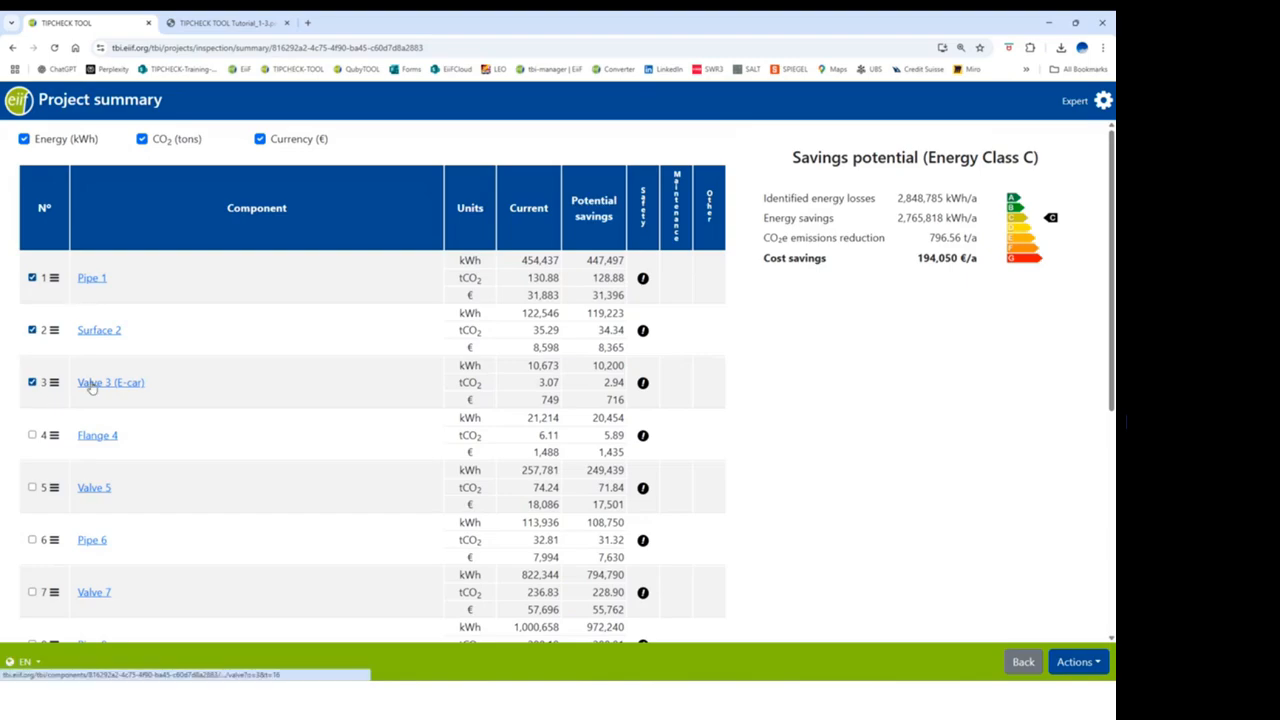
# - Review the report TIPCHECK TOOL Tutorial_1-3.pdf, including its executive summary, component summary table and the three component pages
pyautogui.click(219, 24)
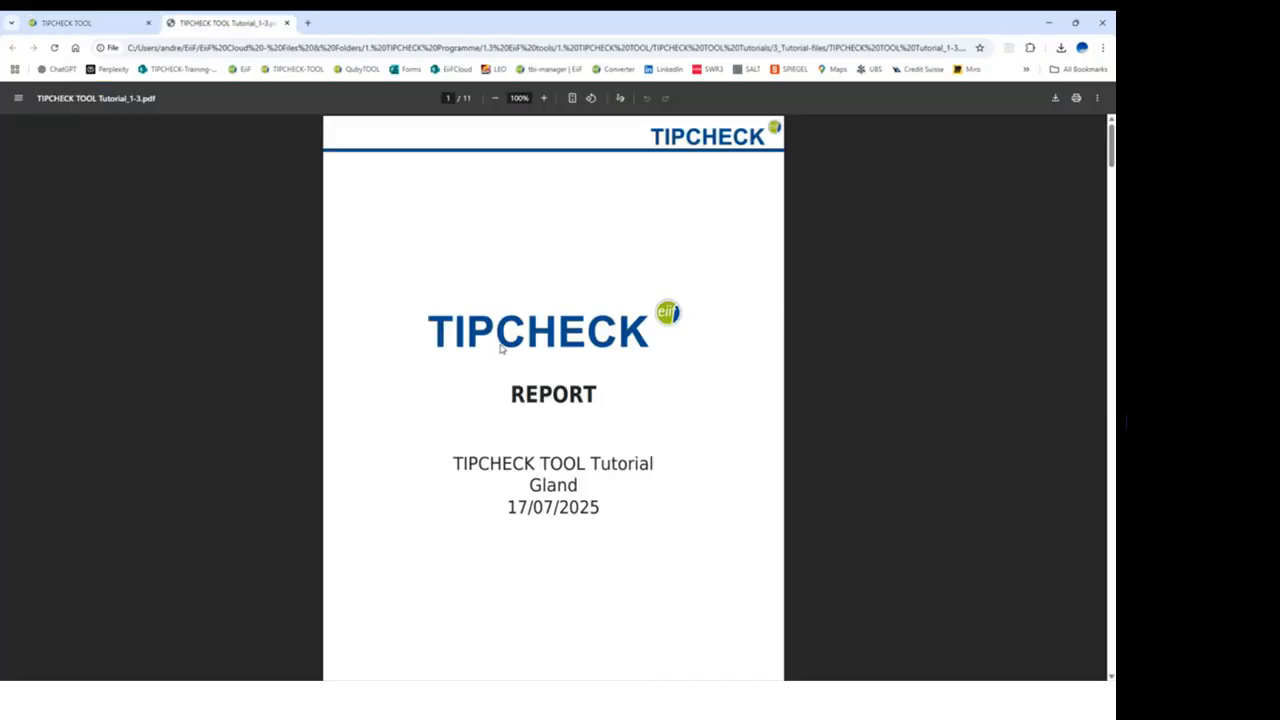
pyautogui.scroll(-12, 501, 347)
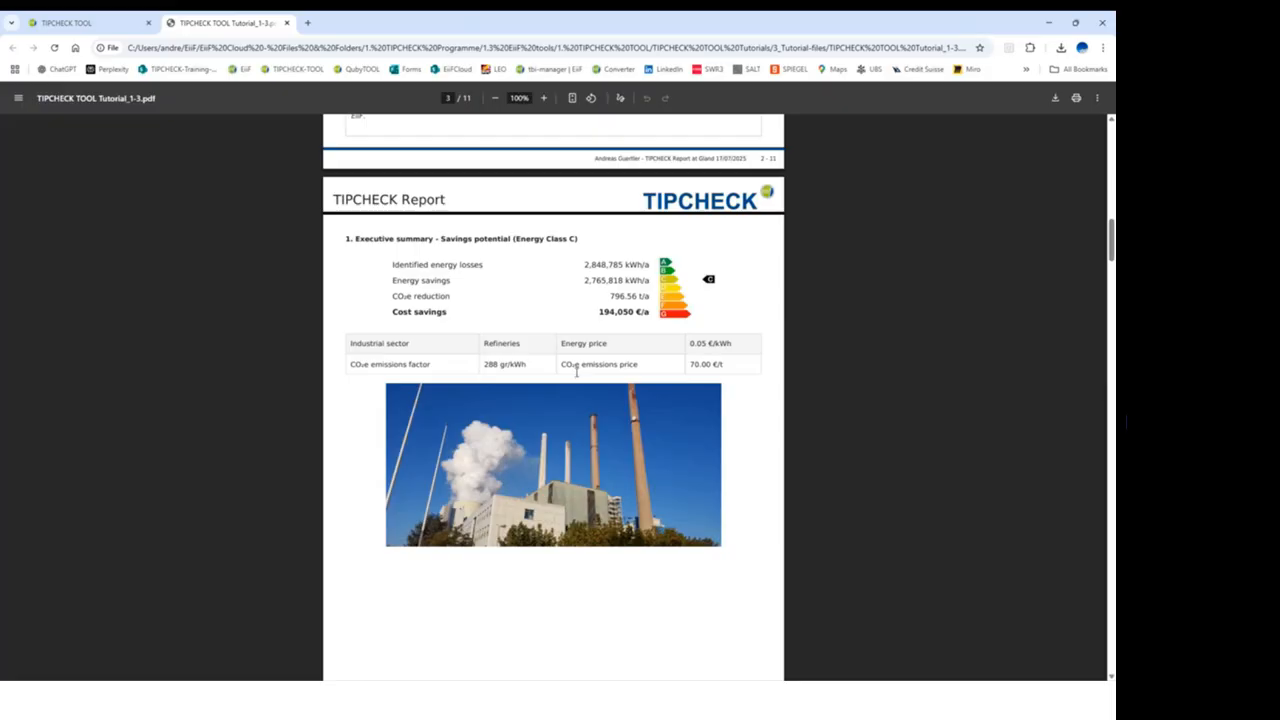
pyautogui.scroll(-12, 573, 364)
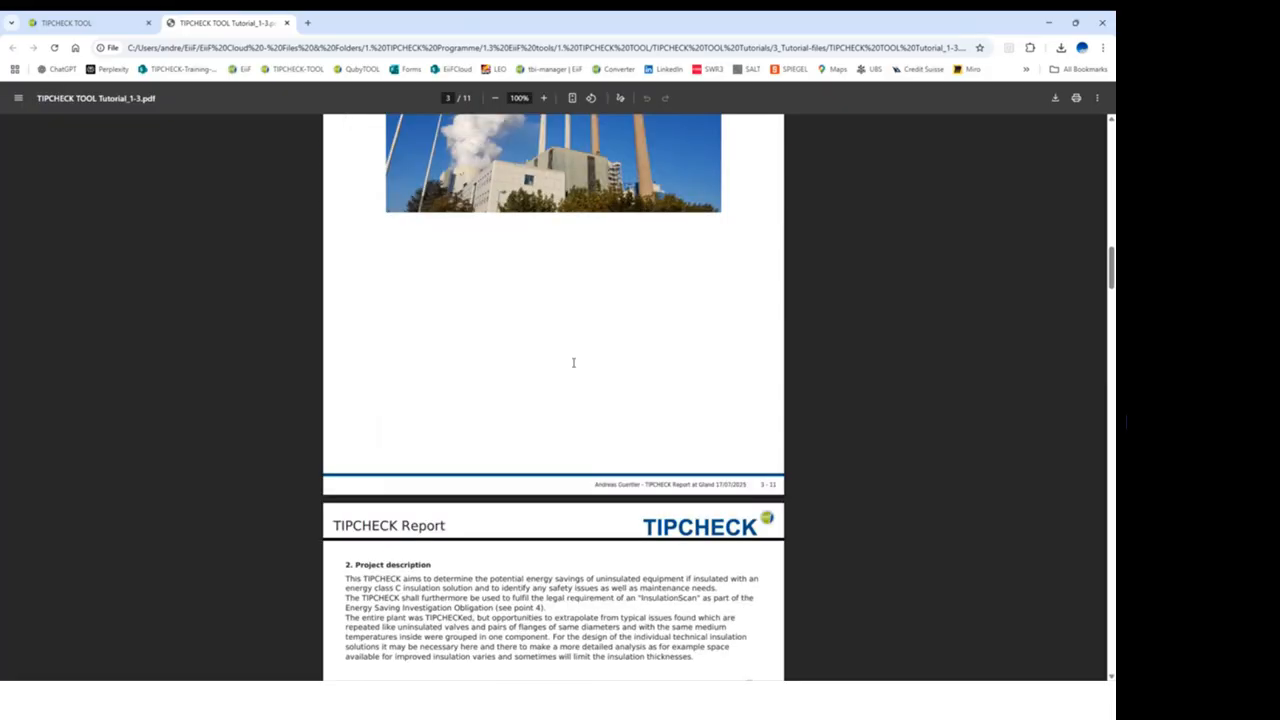
pyautogui.scroll(-20, 573, 366)
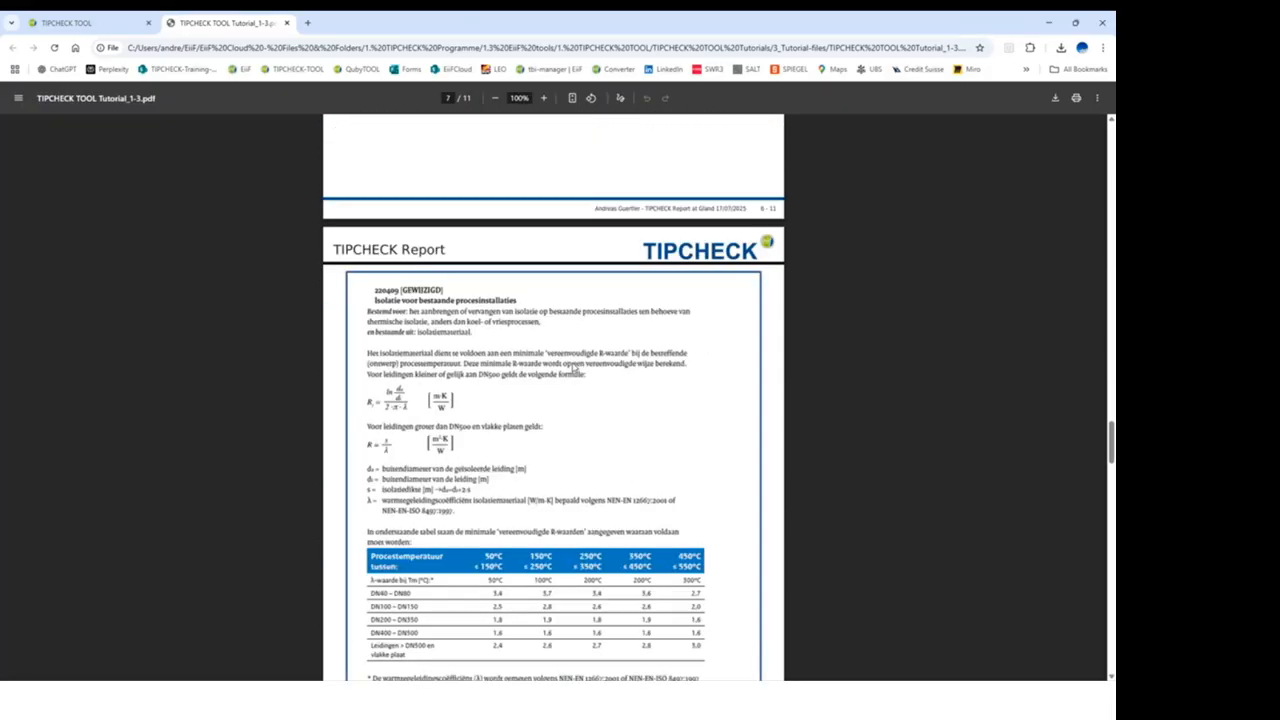
pyautogui.scroll(1, 573, 368)
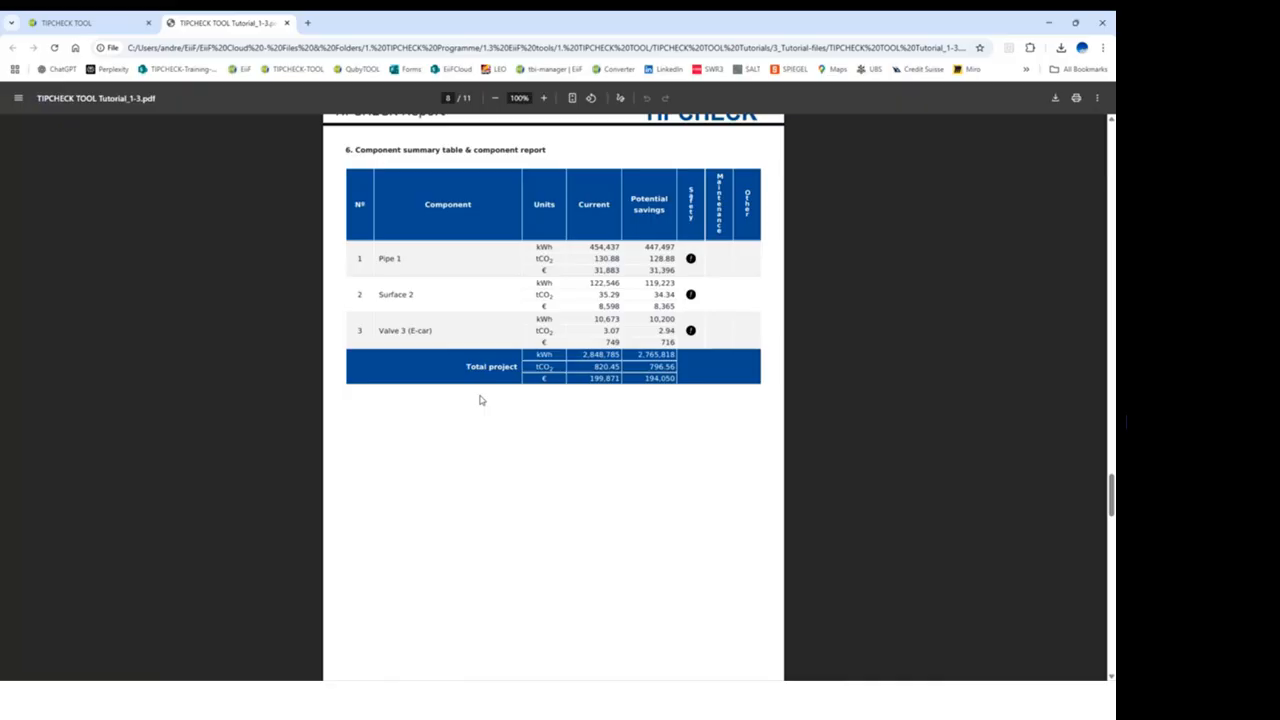
pyautogui.scroll(-5, 480, 400)
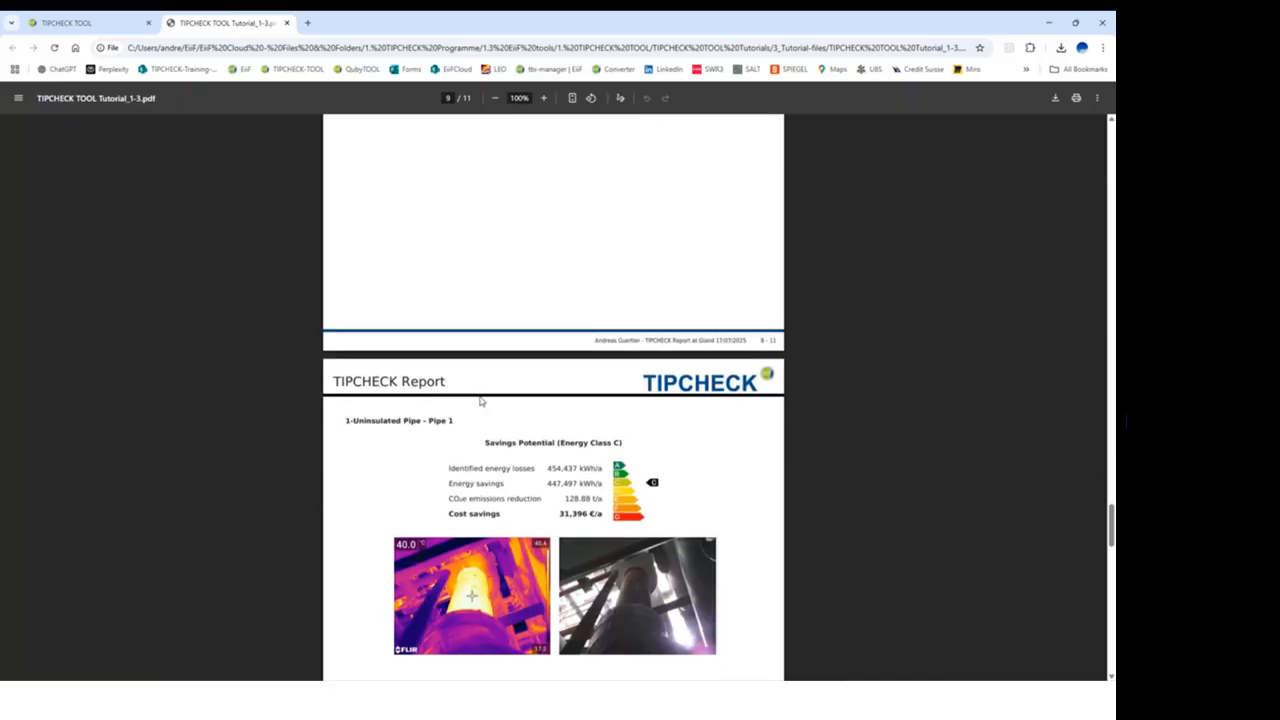
pyautogui.scroll(-2, 480, 400)
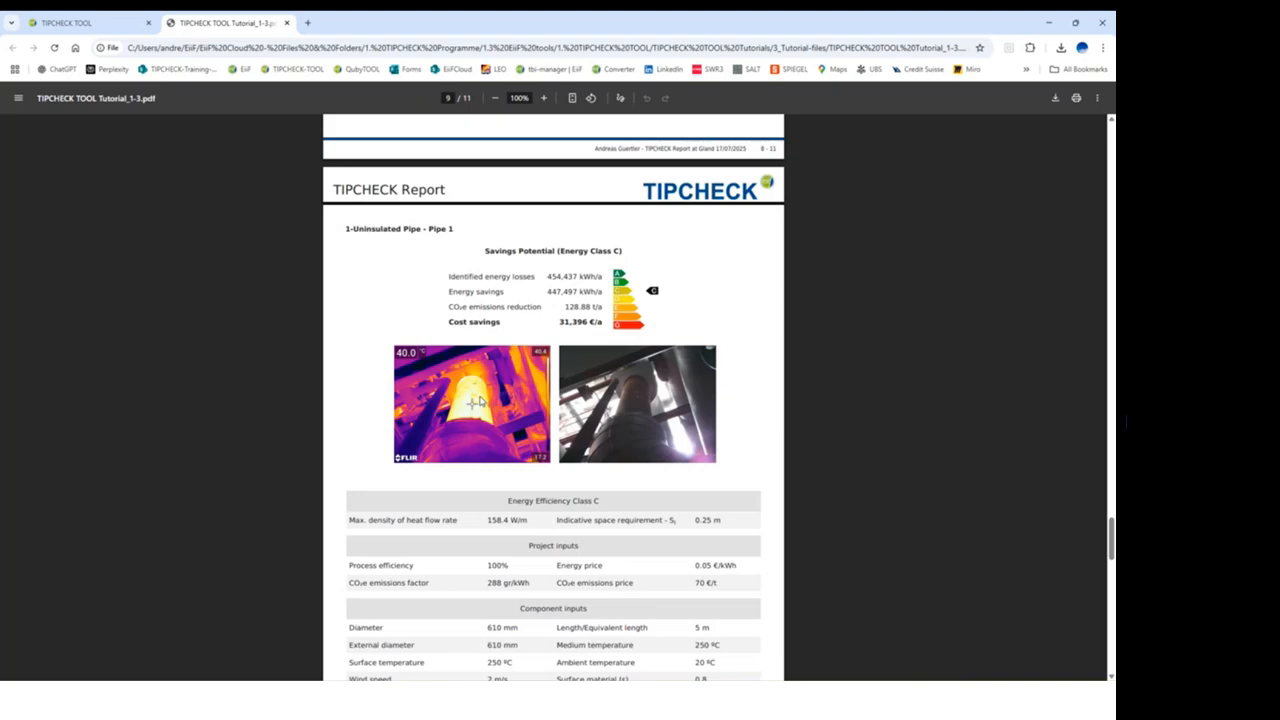
pyautogui.scroll(-6, 479, 401)
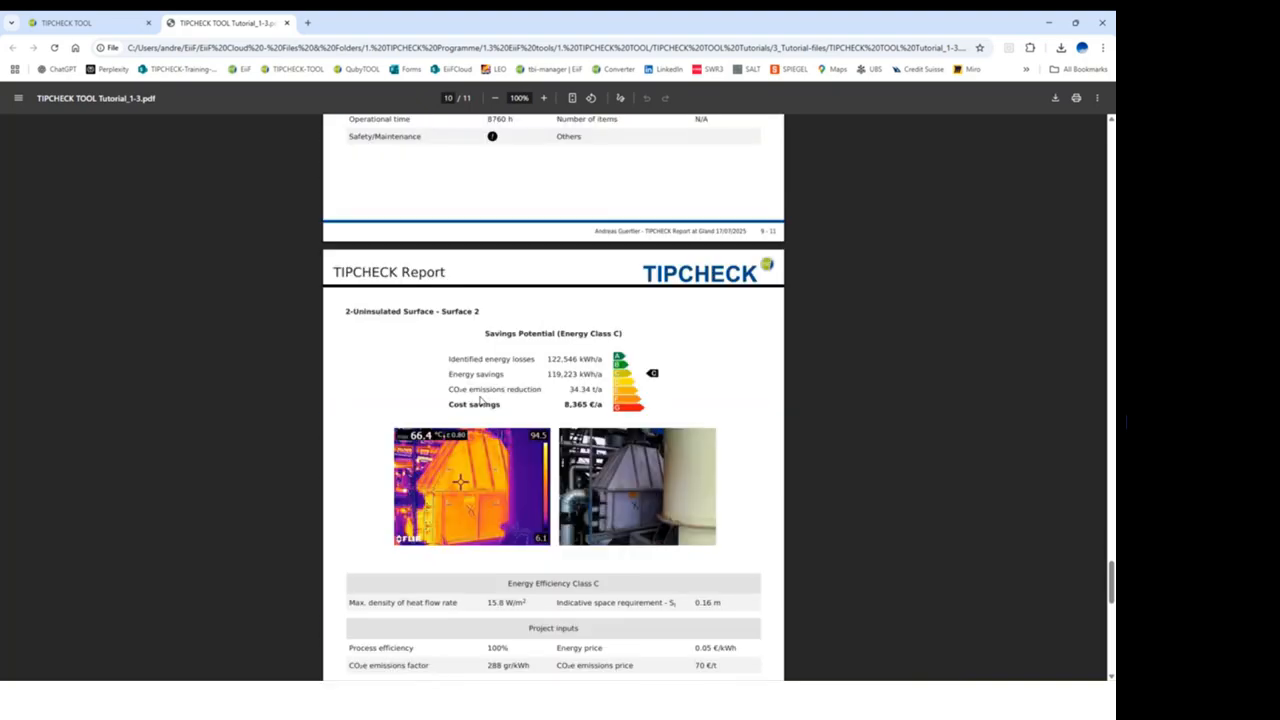
pyautogui.scroll(-10, 480, 401)
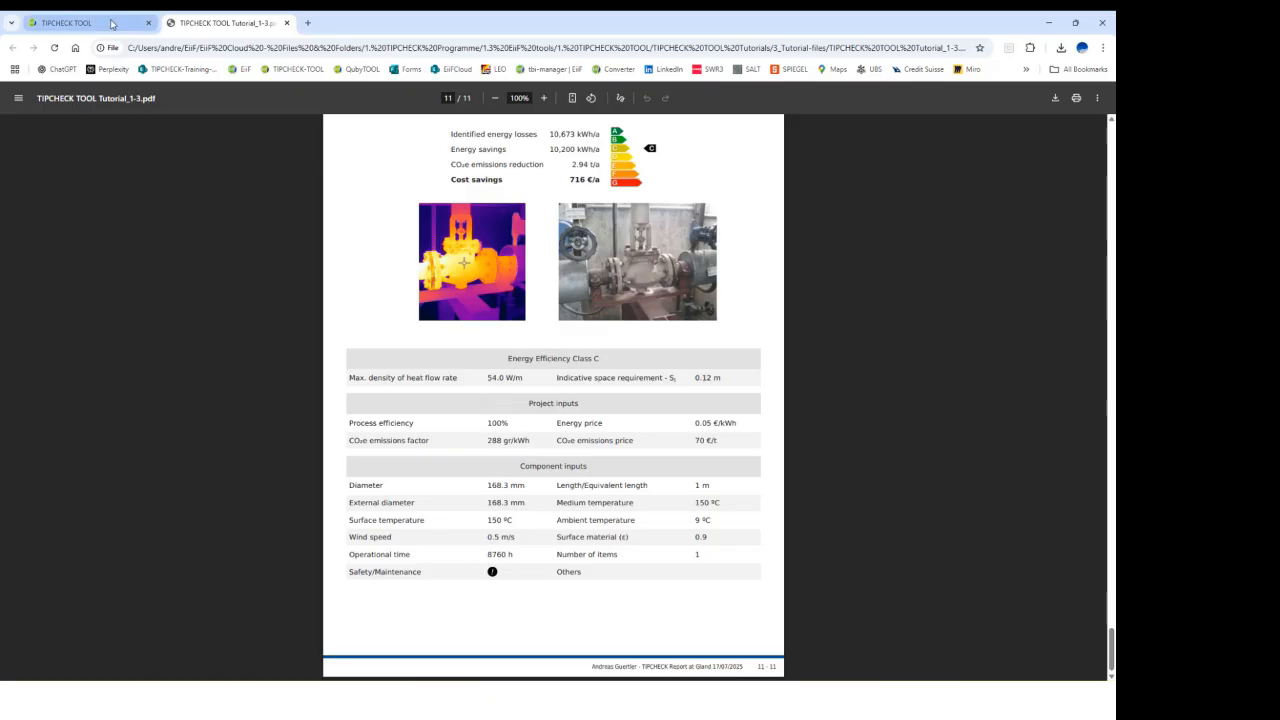
# - Return to the project summary and deselect Pipe 1, Surface 2 and Valve 3 (E-car)
pyautogui.click(112, 24)
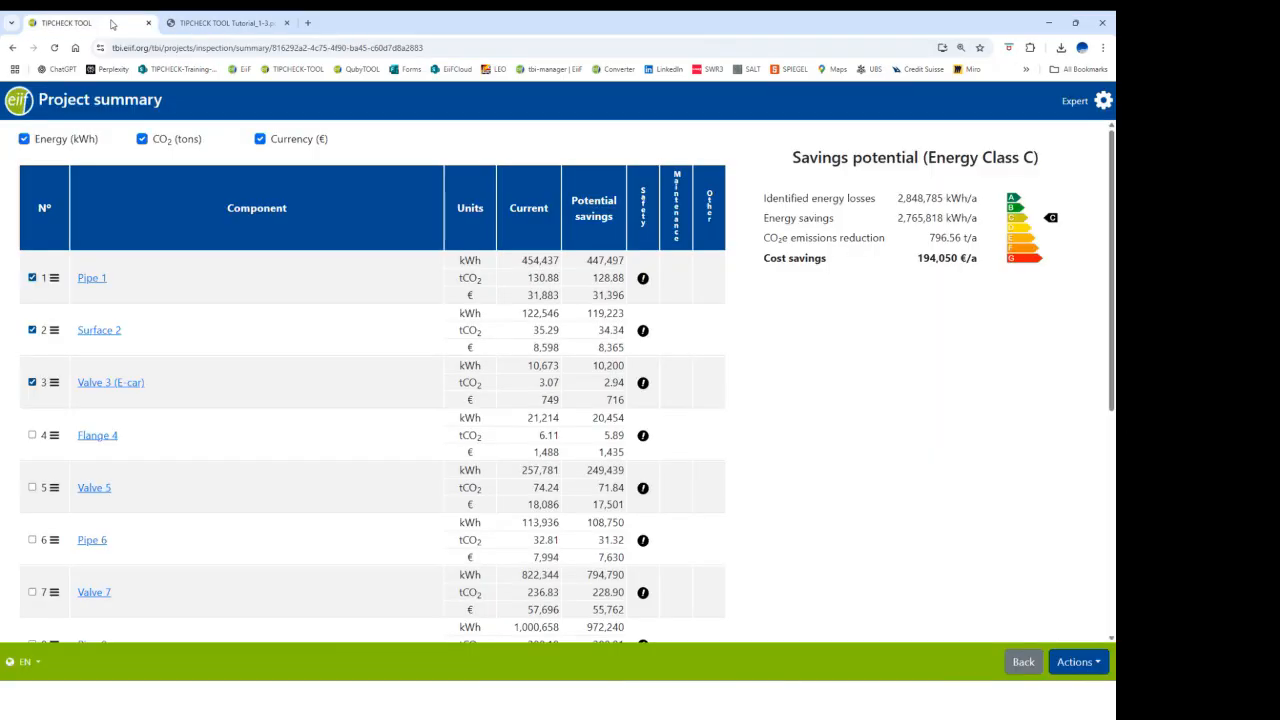
pyautogui.click(32, 278)
pyautogui.click(32, 330)
pyautogui.click(32, 383)
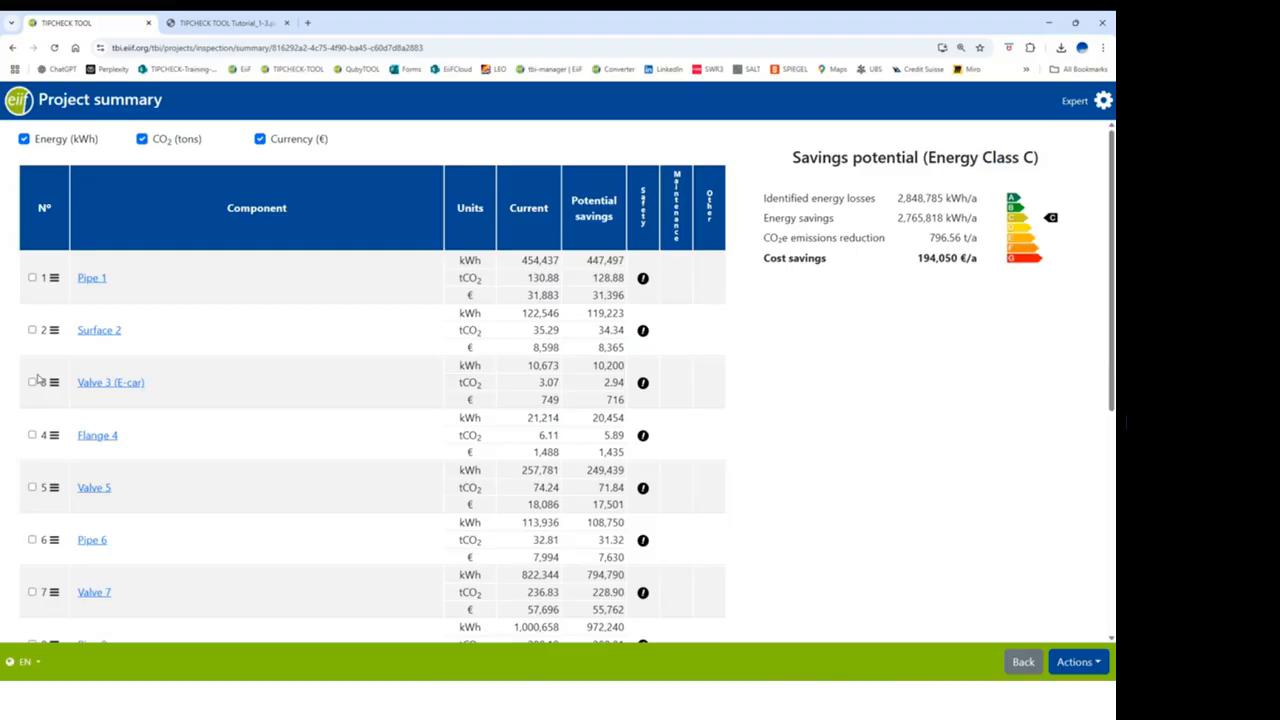
# - Modify Pipe 1 by setting its wind speed to 0.5 m/s, save it, and return to the project summary
pyautogui.click(54, 279)
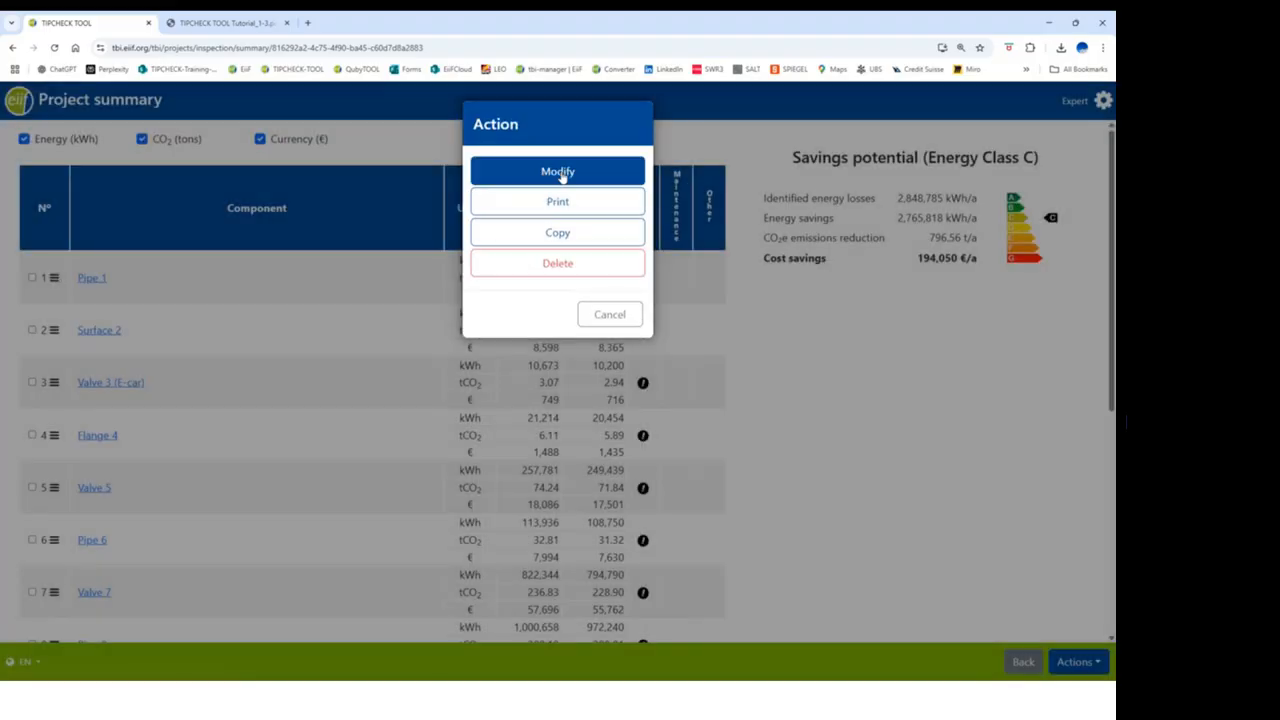
pyautogui.click(558, 172)
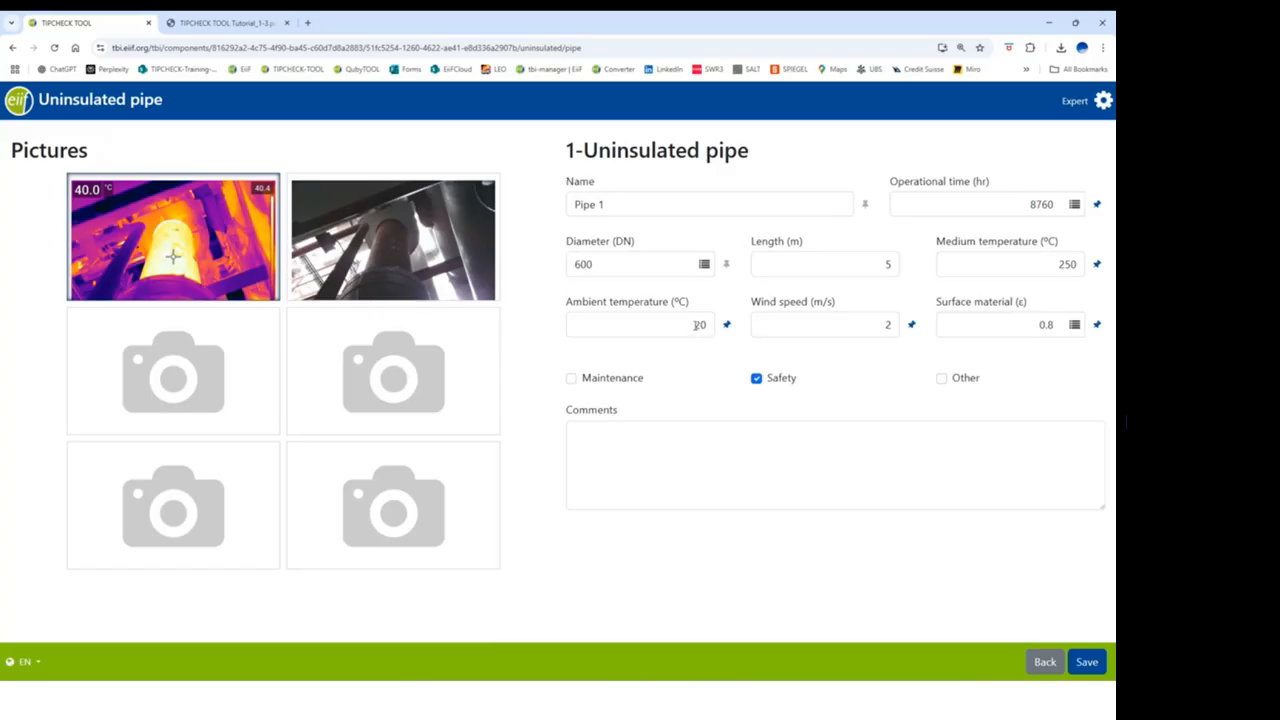
pyautogui.click(895, 325)
pyautogui.press('BackSpace')
pyautogui.write('0.5')
pyautogui.click(1087, 662)
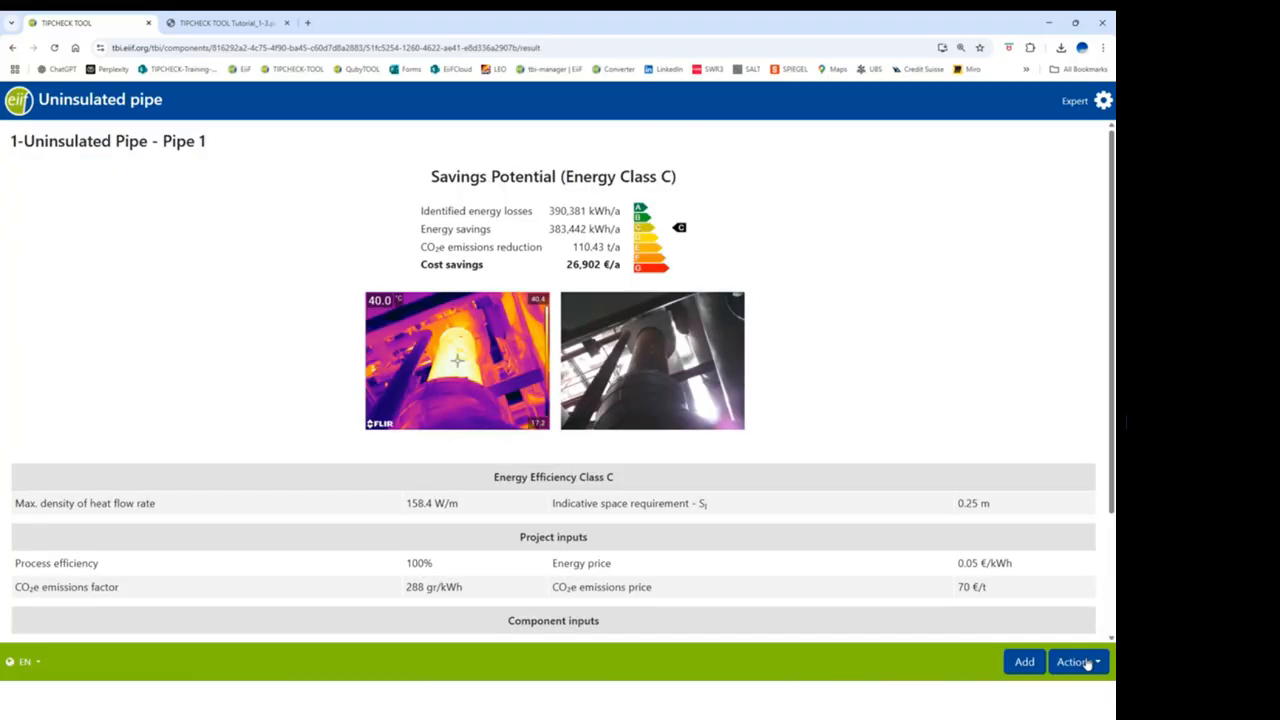
pyautogui.click(1087, 662)
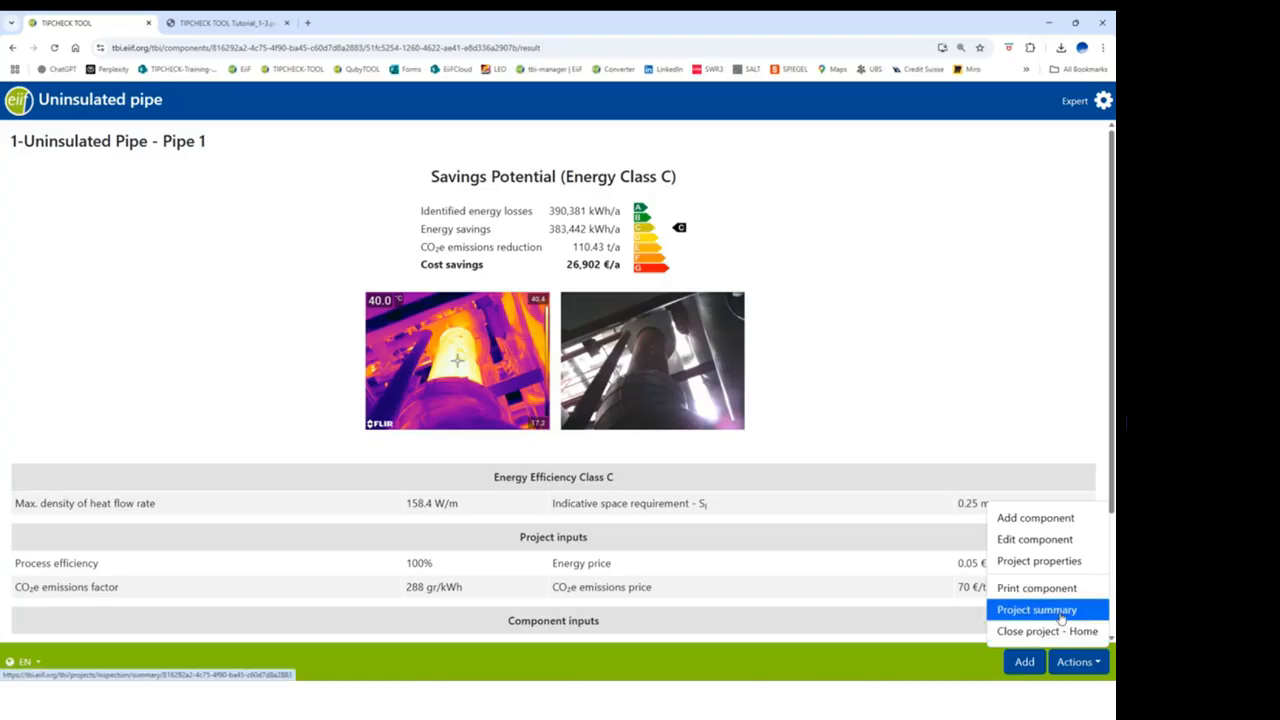
pyautogui.click(1060, 615)
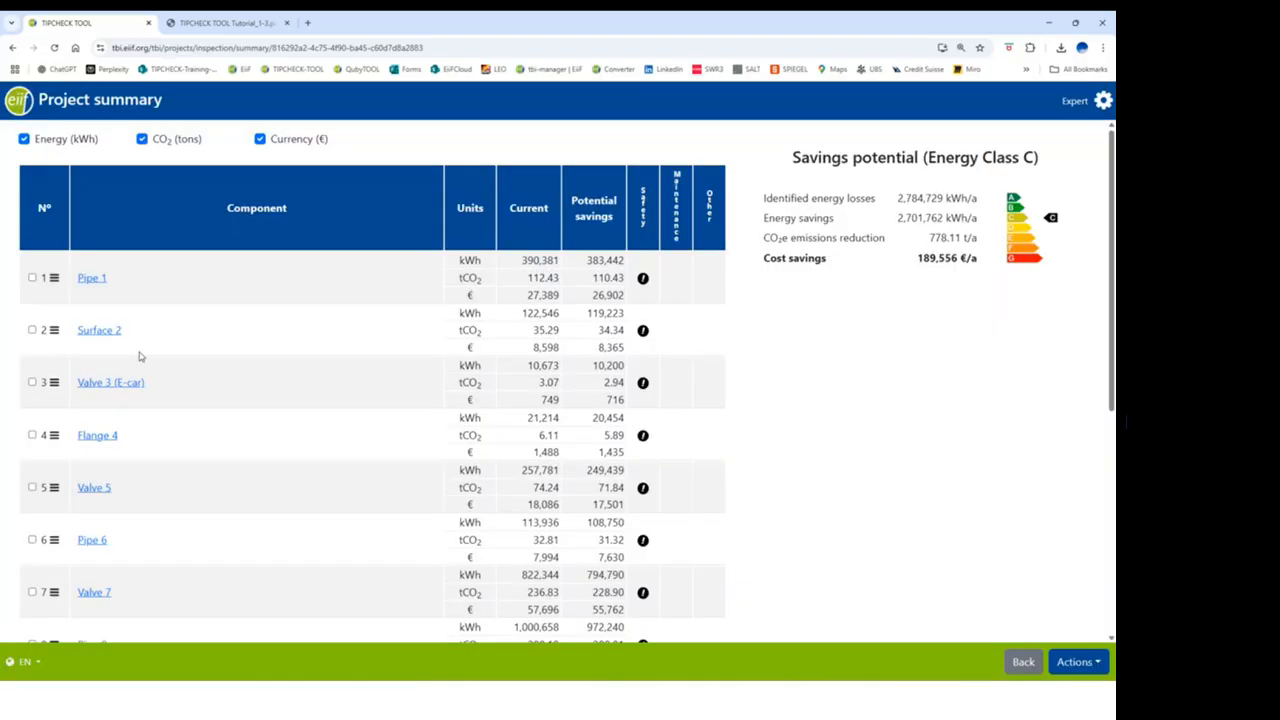
# - Print the Pipe 1 component report and save it as Pipe 1.pdf in the 3_Tutorial-files folder
pyautogui.click(54, 279)
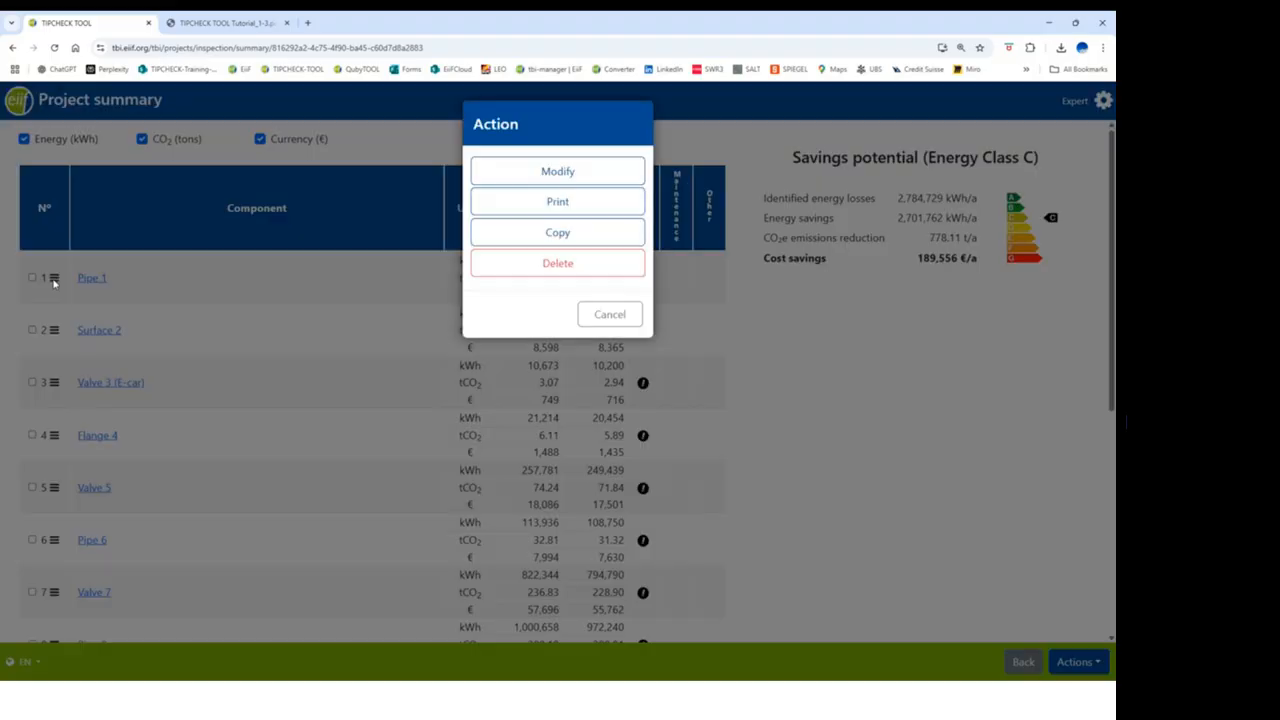
pyautogui.click(553, 204)
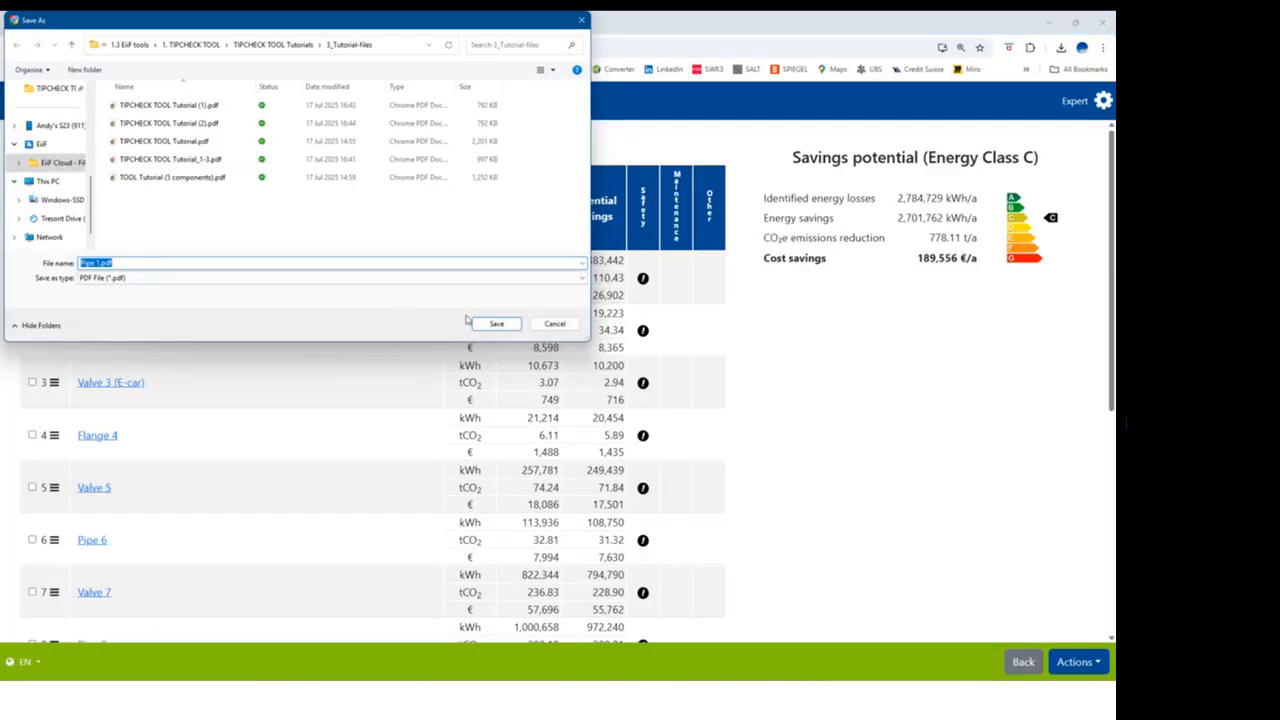
pyautogui.click(483, 324)
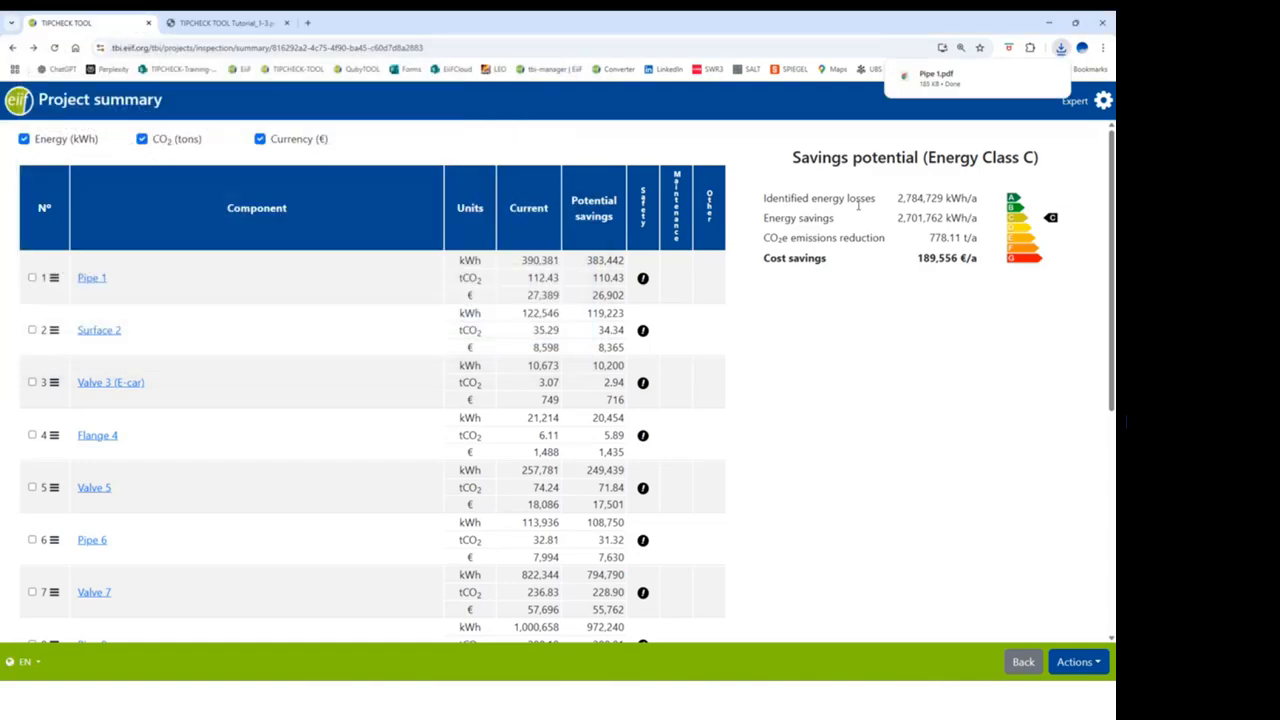
# - Open the downloaded Pipe 1.pdf, review the component report, and return to the project summary
pyautogui.click(926, 80)
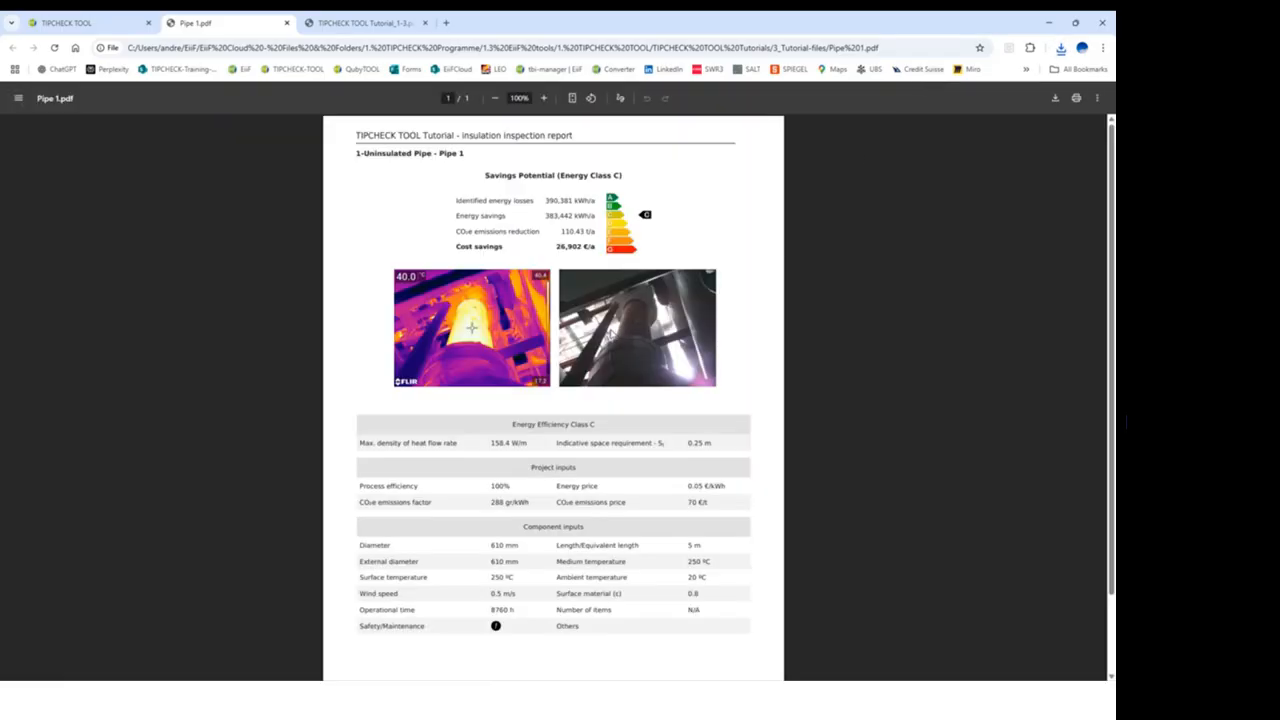
pyautogui.scroll(-1, 612, 334)
pyautogui.scroll(1, 612, 334)
pyautogui.click(84, 22)
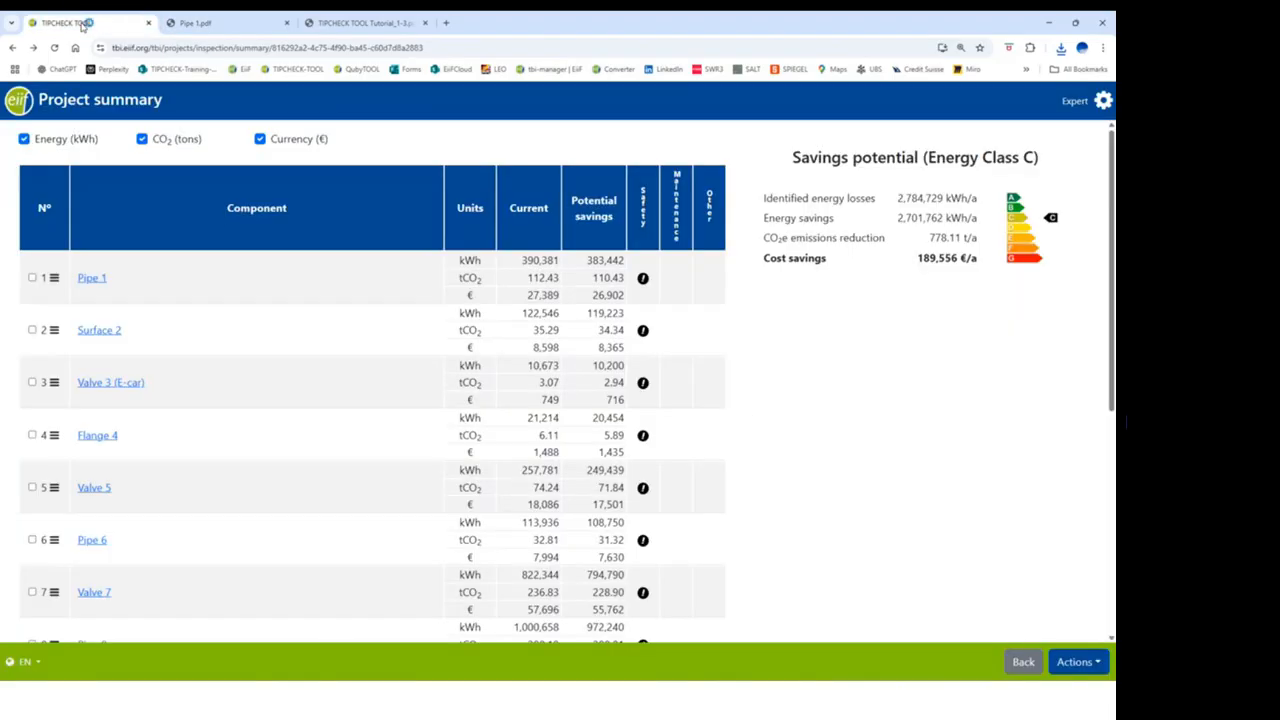
# - Open the input form of Pipe 1 directly from the component table
pyautogui.click(88, 280)
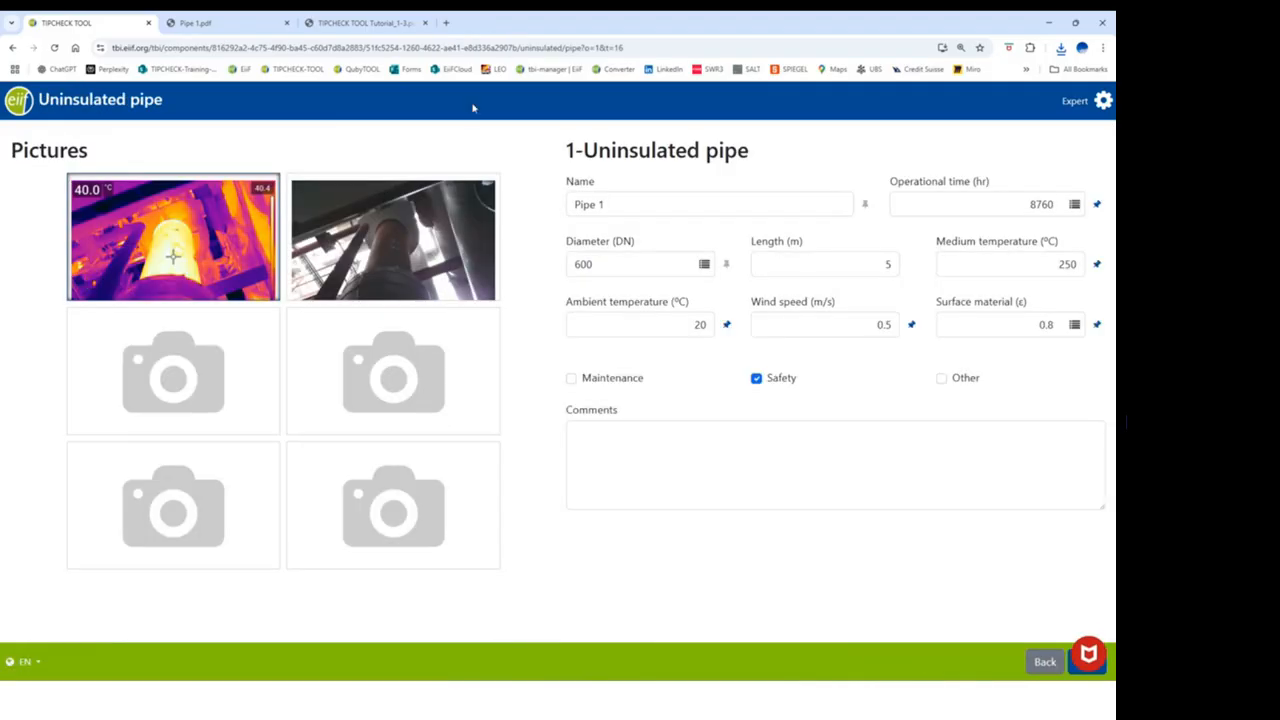
# - Save the Pipe 1 component without changing its inputs and return to the project summary
pyautogui.click(1086, 661)
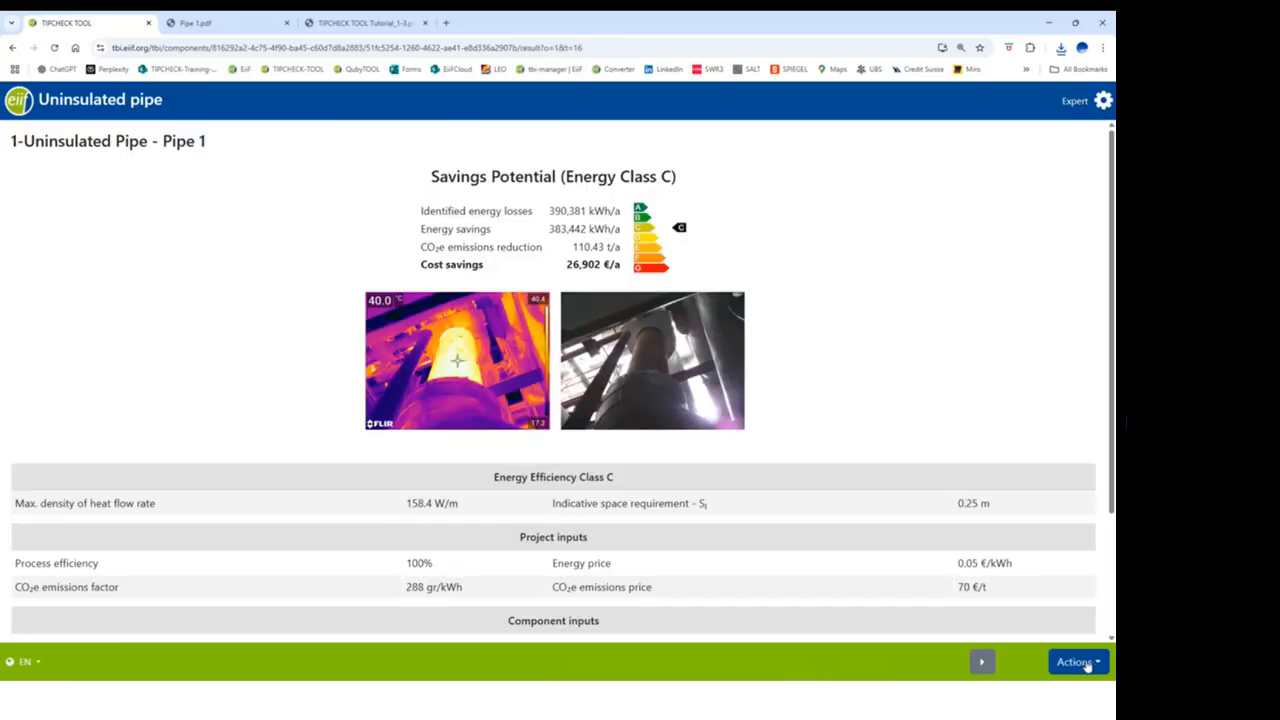
pyautogui.click(1087, 663)
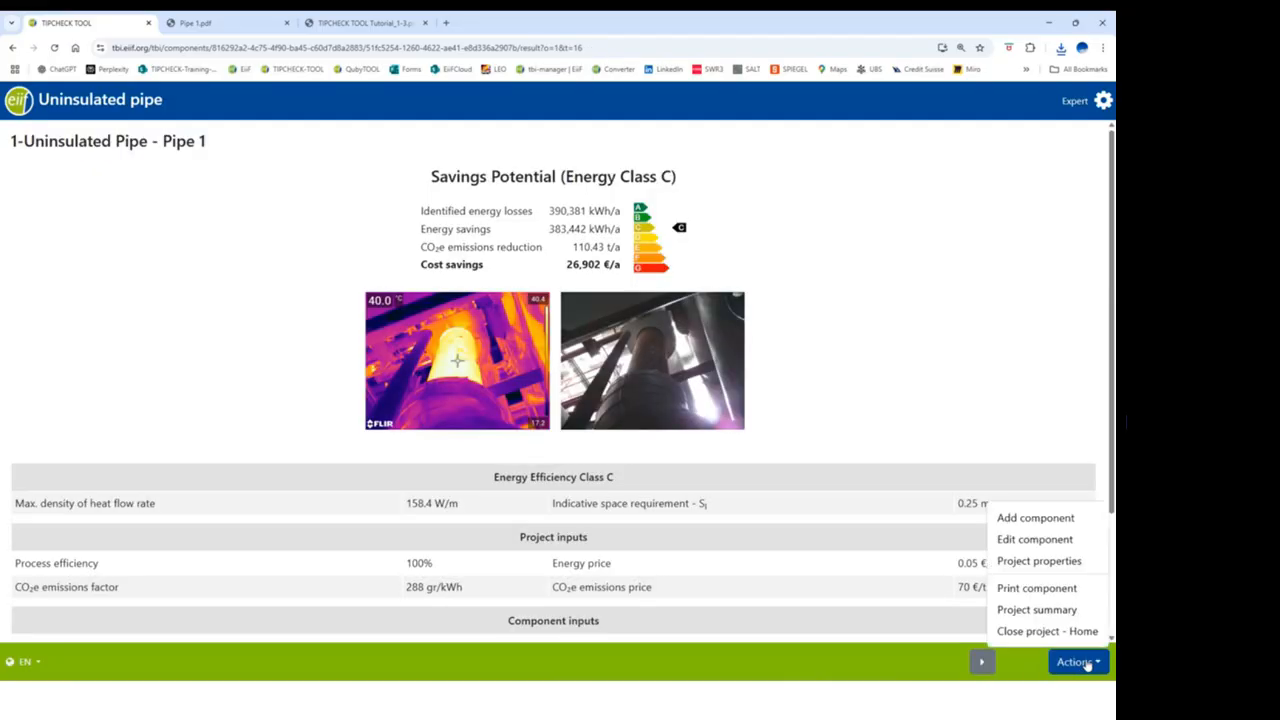
pyautogui.click(1058, 610)
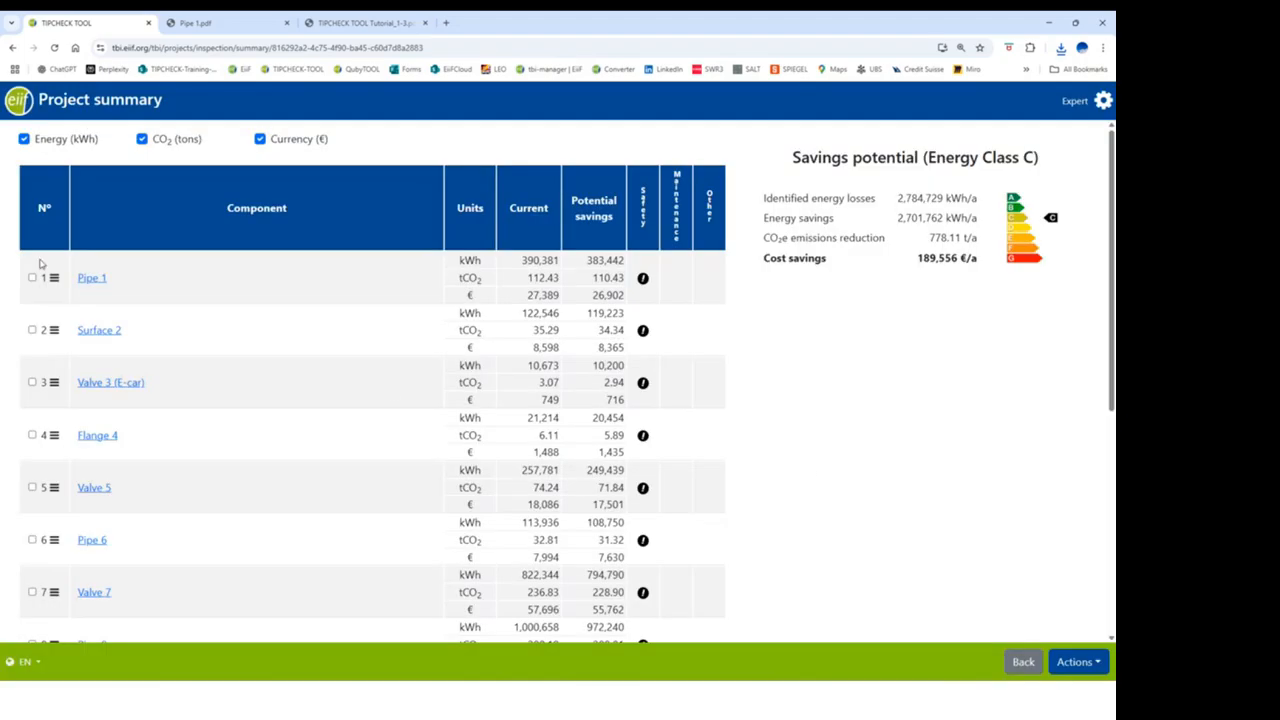
# - Copy the Pipe 1 component and locate the duplicate at the end of the component table
pyautogui.click(54, 280)
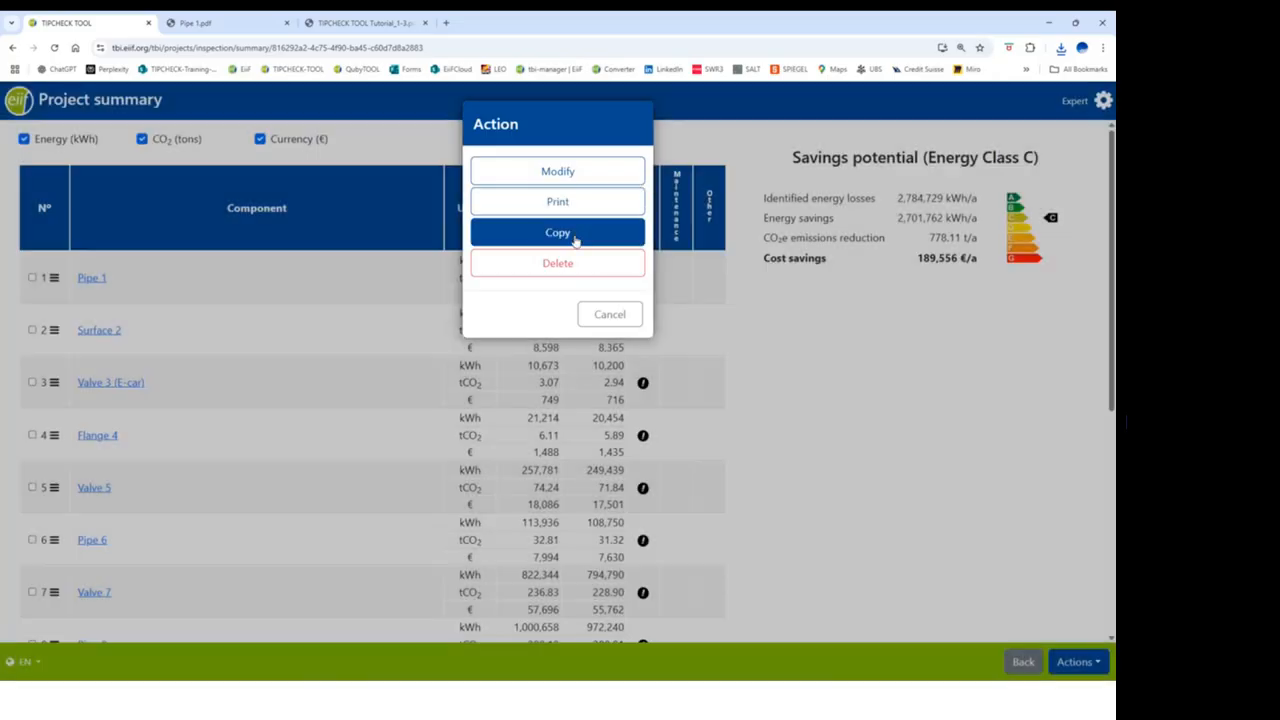
pyautogui.click(575, 232)
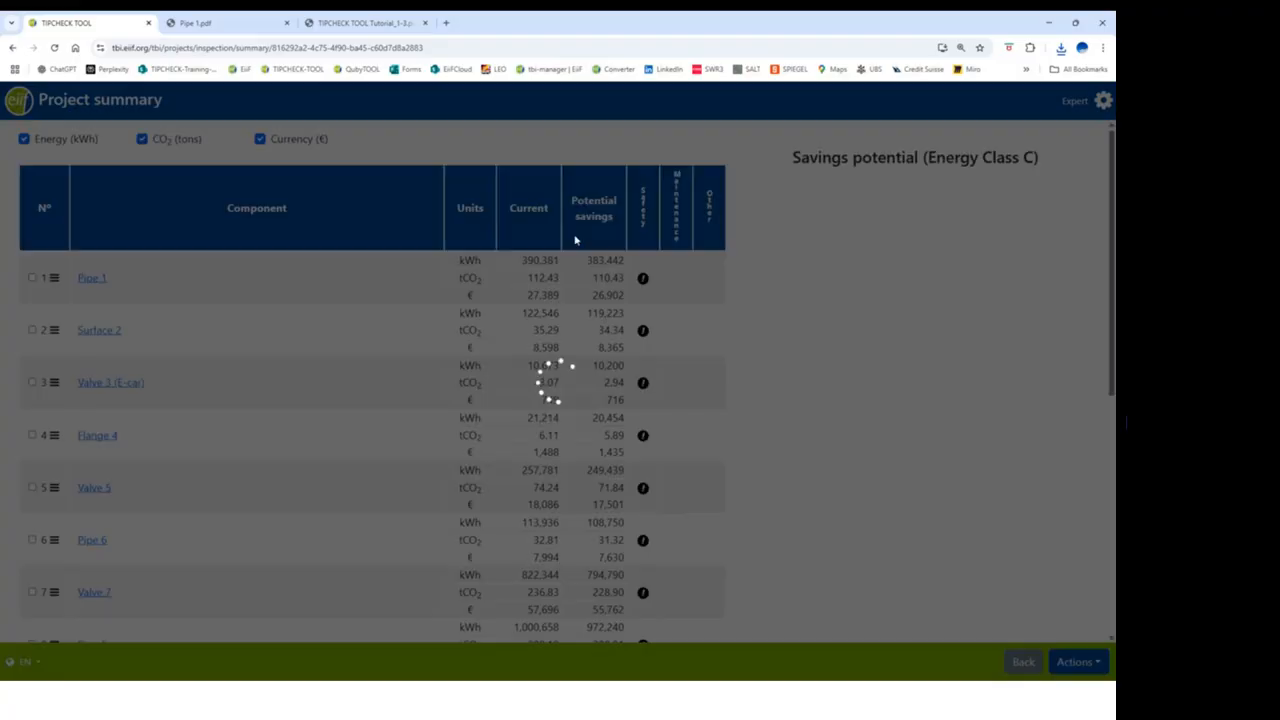
pyautogui.scroll(-1, 377, 281)
pyautogui.scroll(-4, 377, 281)
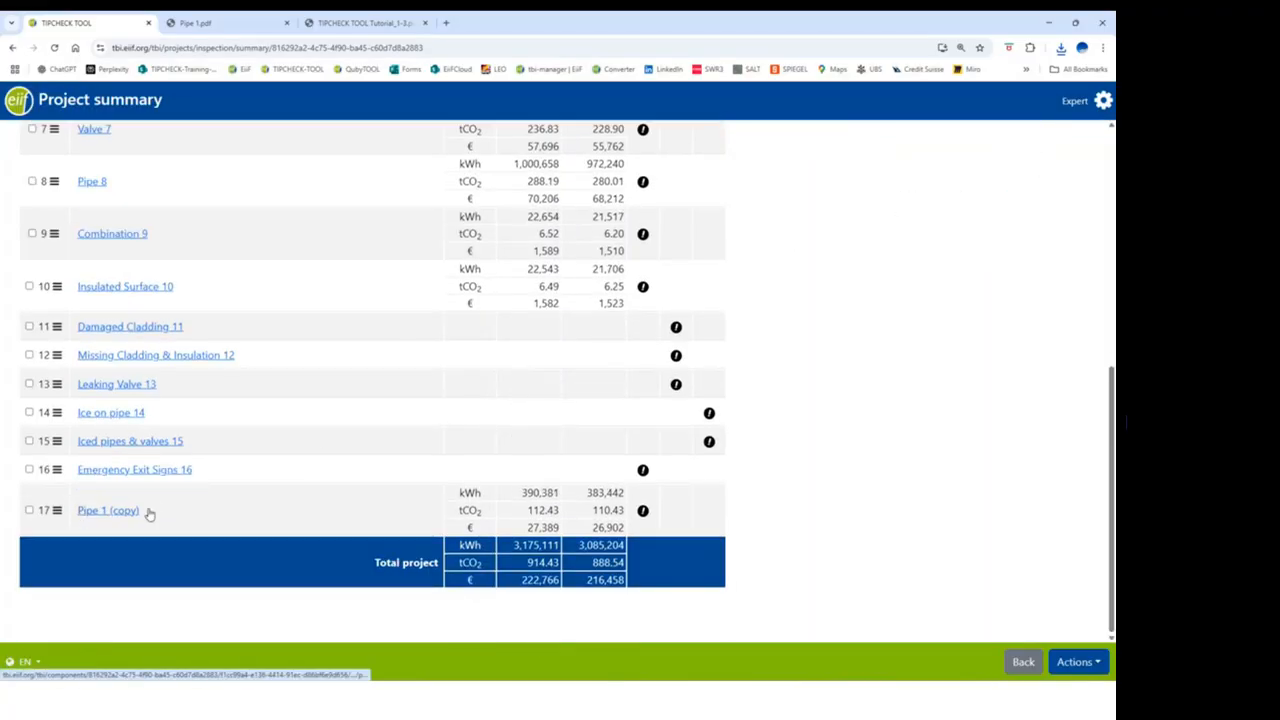
# - Modify the copied pipe by renaming it Pipe 17 and setting its medium temperature to 500 ºC, save it, and return to the project summary
pyautogui.click(111, 514)
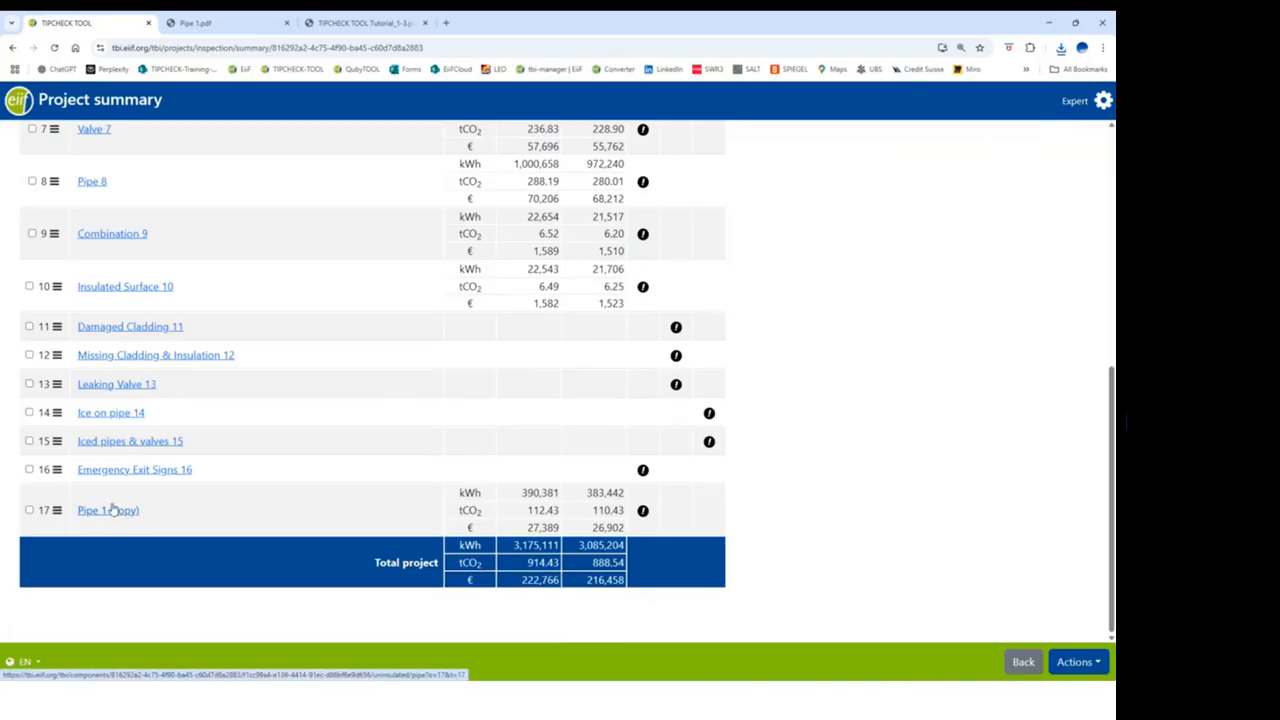
pyautogui.click(57, 510)
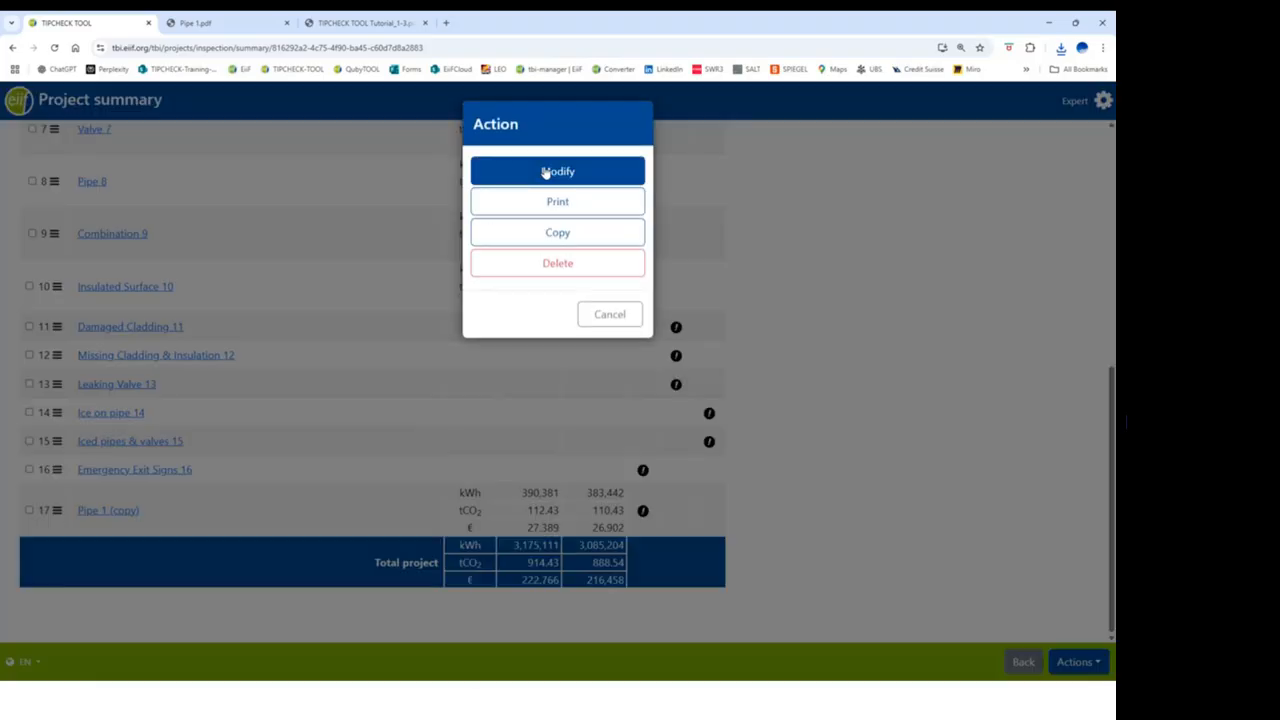
pyautogui.click(544, 172)
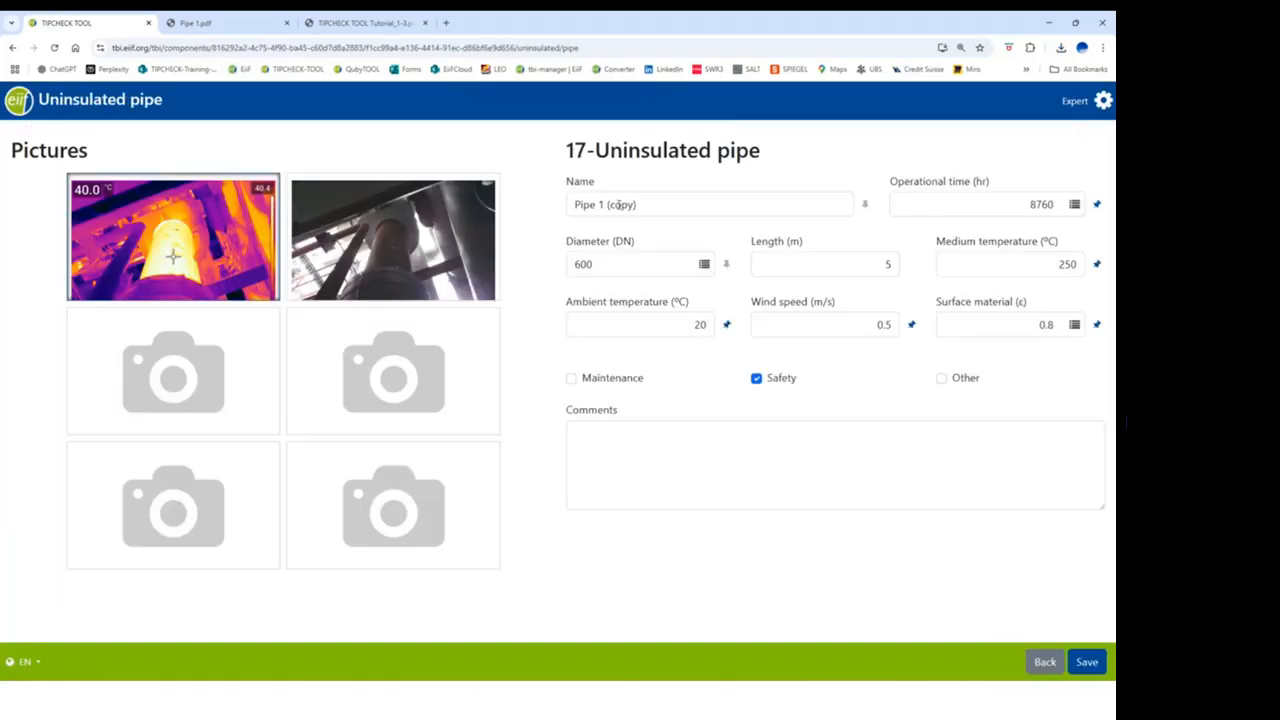
pyautogui.moveTo(608, 204); pyautogui.dragTo(709, 203)
pyautogui.press('BackSpace')
pyautogui.press('BackSpace')
pyautogui.write('7')
pyautogui.click(1062, 264)
pyautogui.write('500')
pyautogui.click(1089, 662)
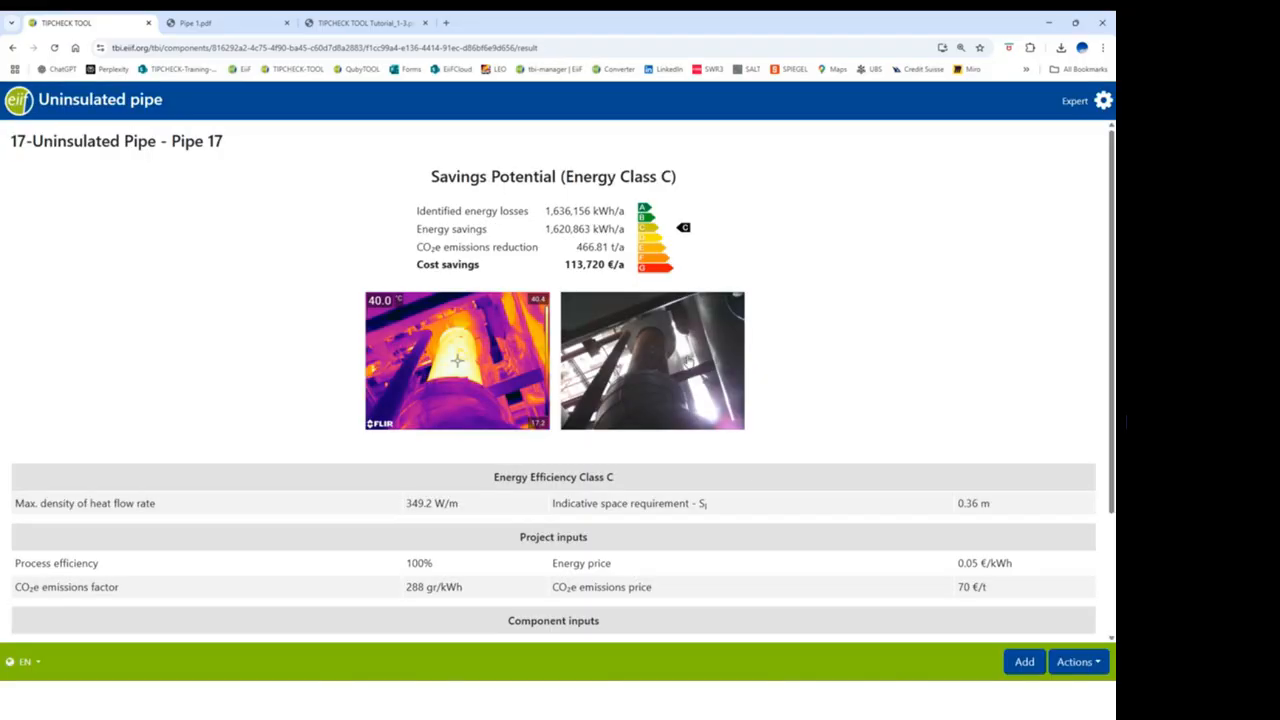
pyautogui.click(1073, 668)
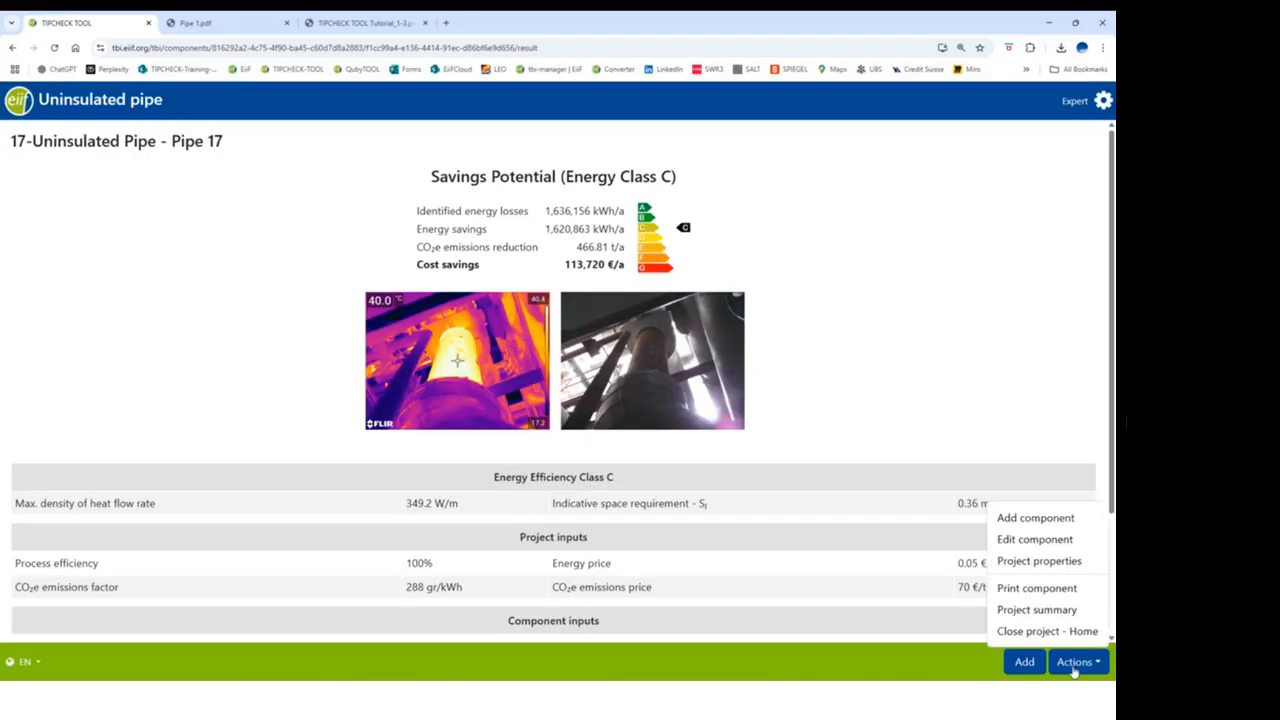
pyautogui.click(1058, 612)
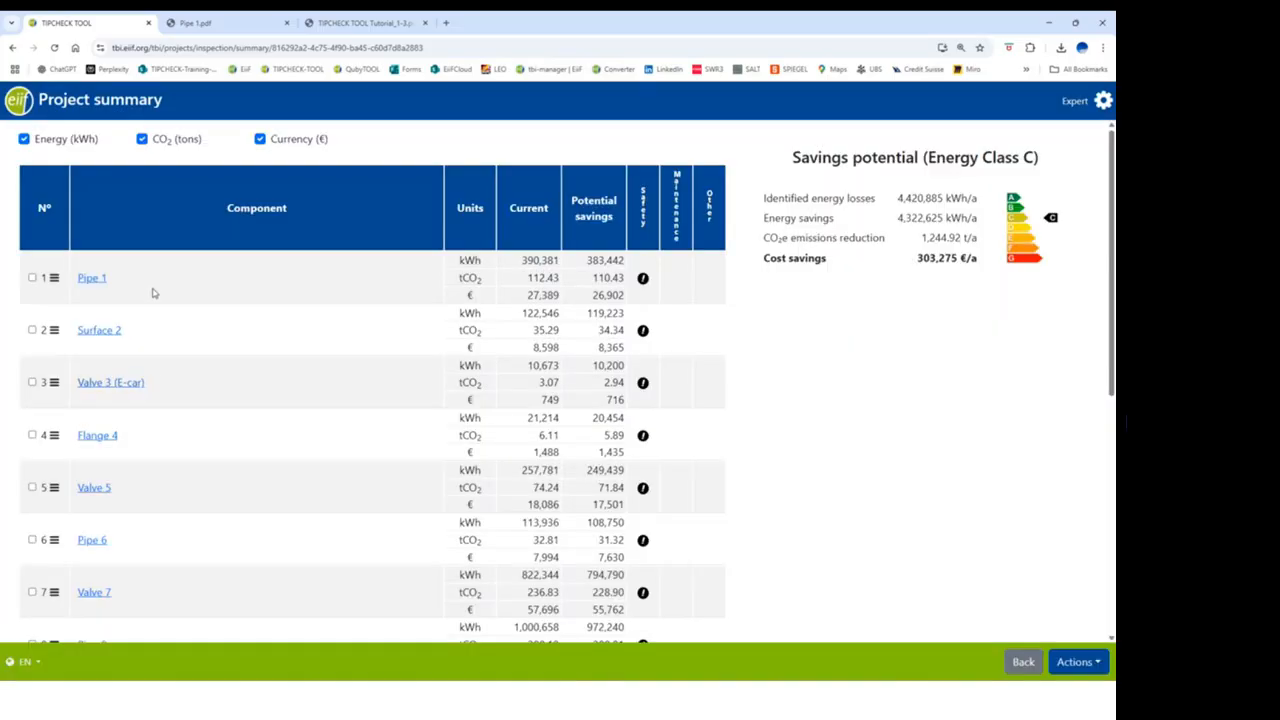
# - Delete the Pipe 17 component from the project, confirm the removal, and check the component table
pyautogui.click(54, 278)
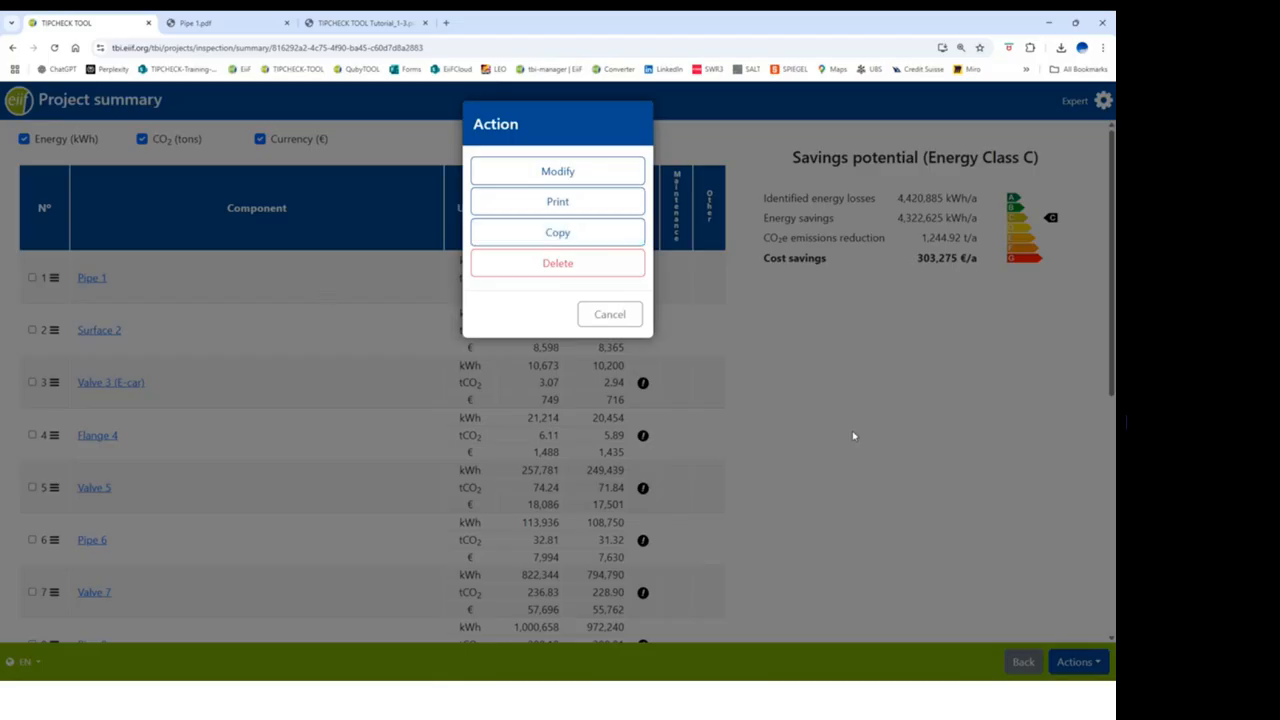
pyautogui.click(634, 317)
pyautogui.scroll(-5, 278, 340)
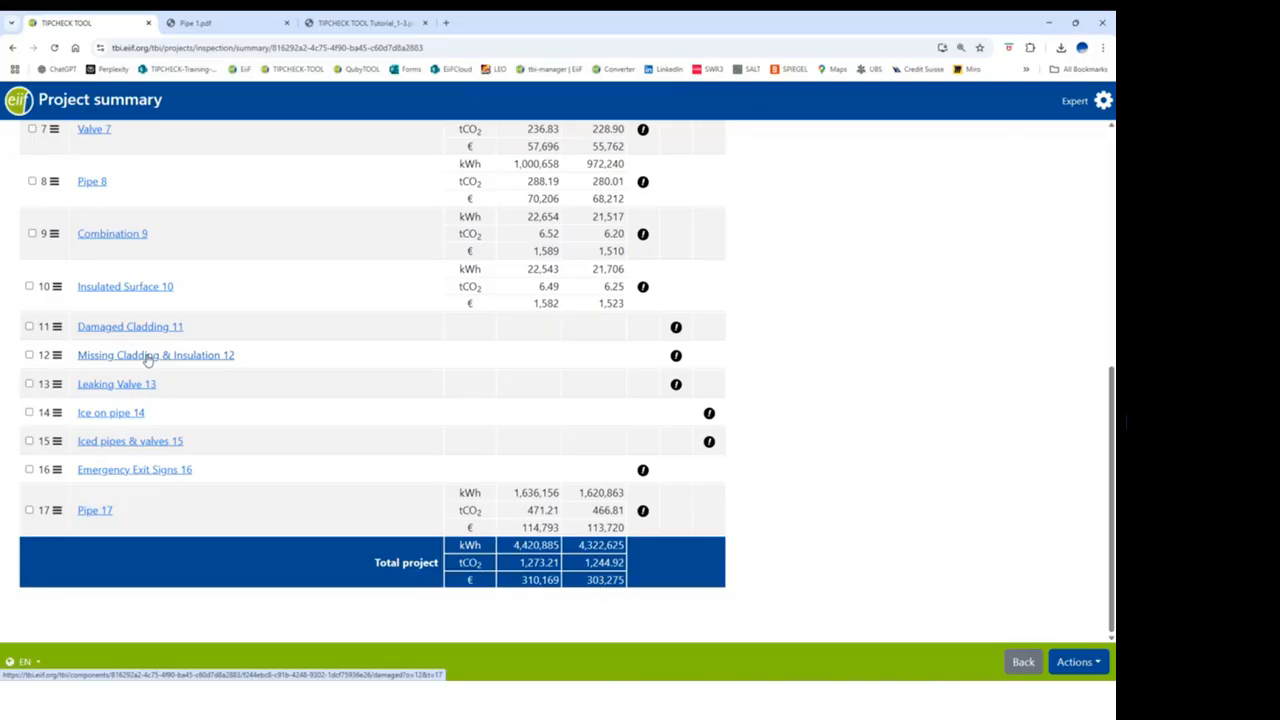
pyautogui.click(56, 512)
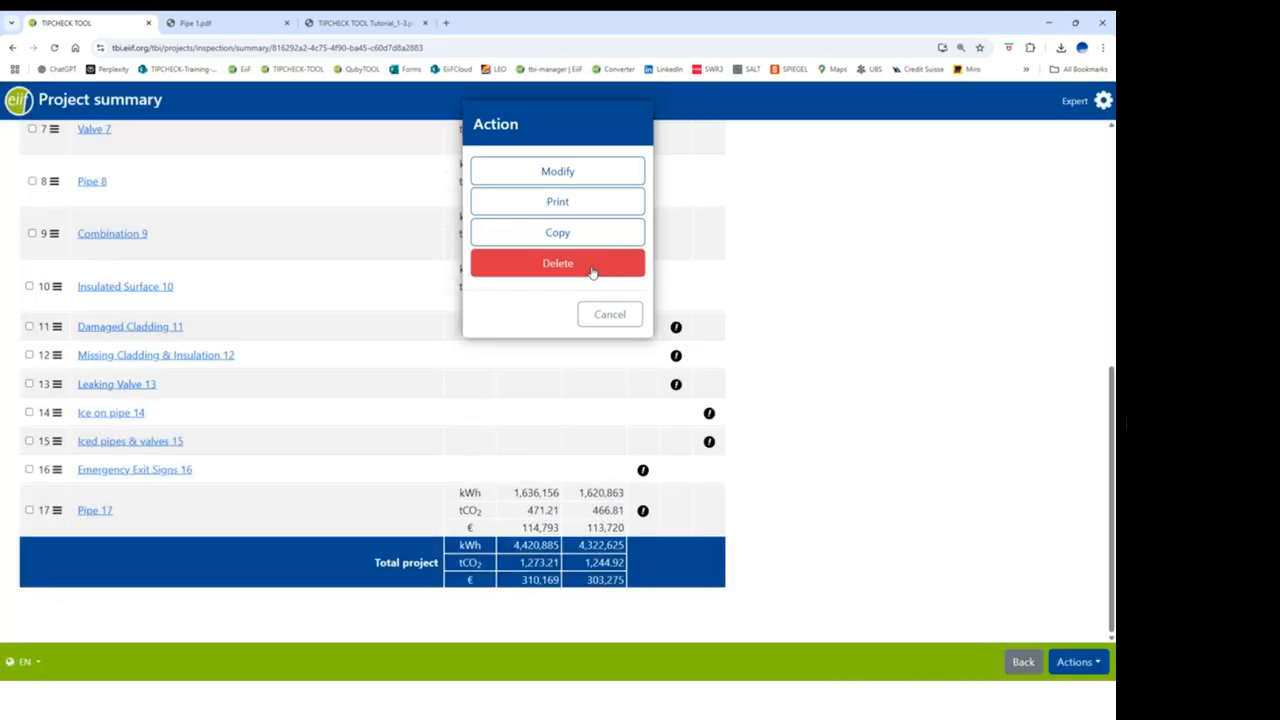
pyautogui.click(592, 268)
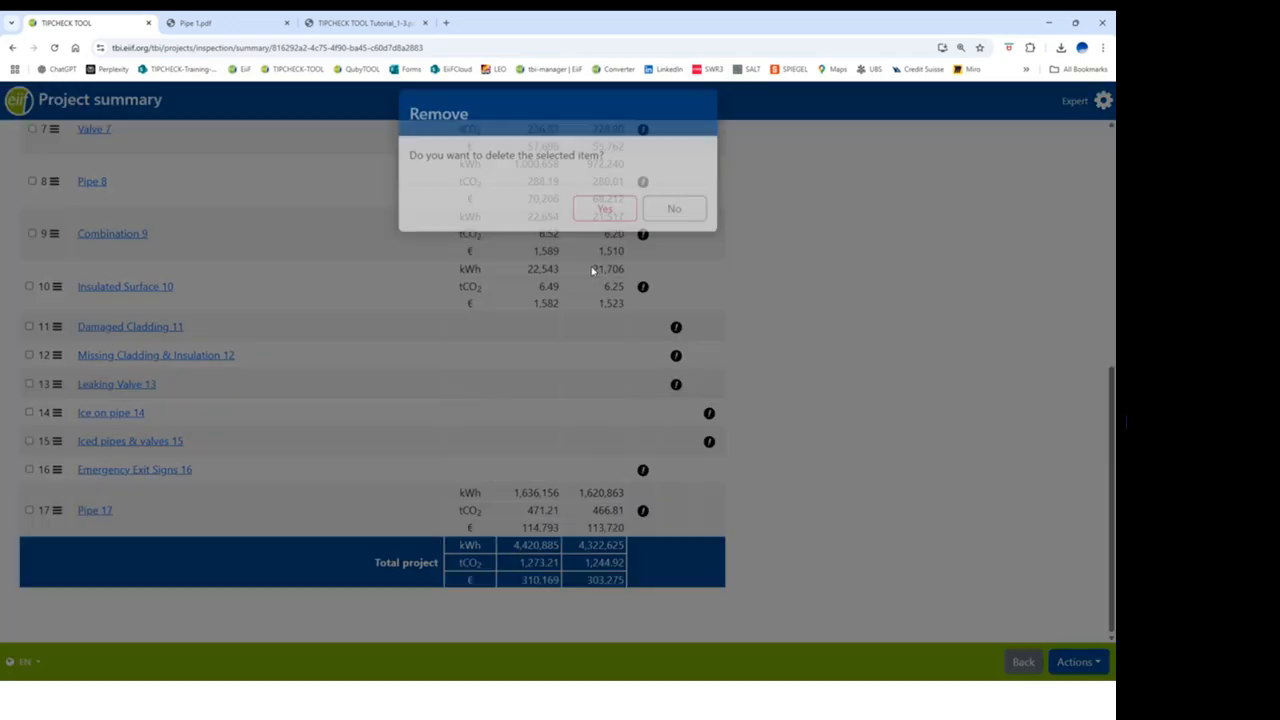
pyautogui.click(628, 222)
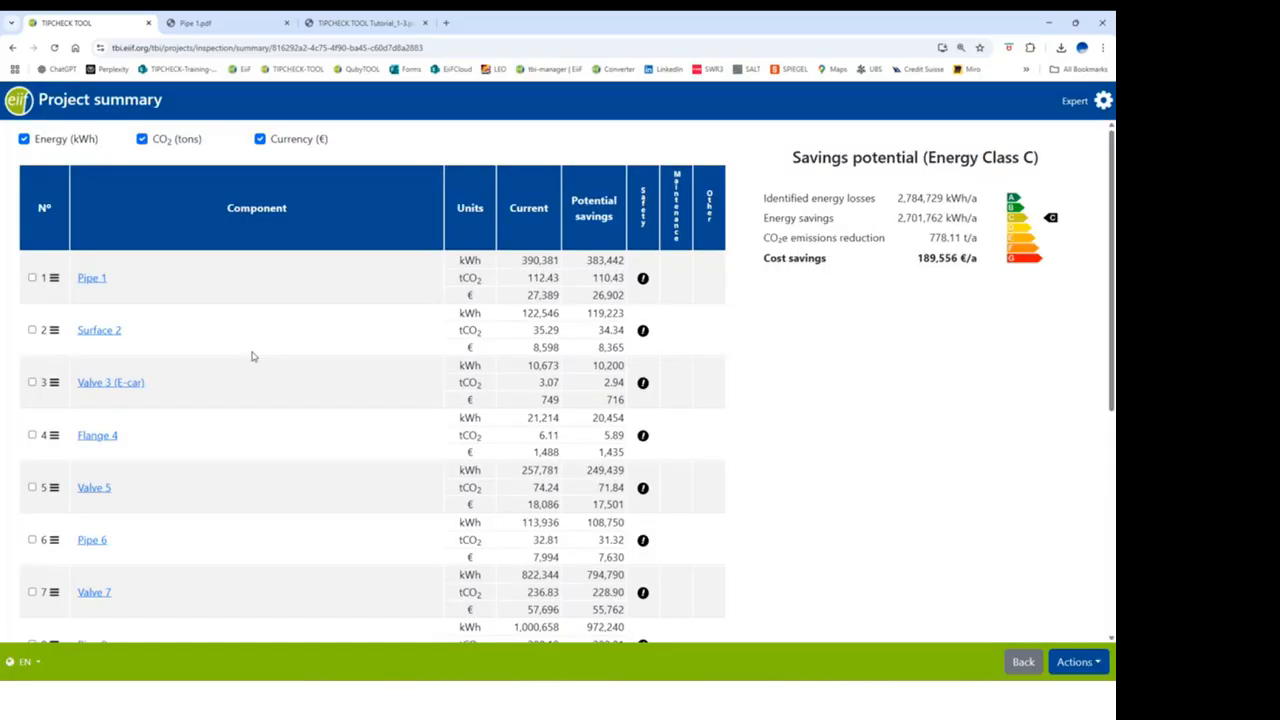
pyautogui.scroll(-5, 250, 357)
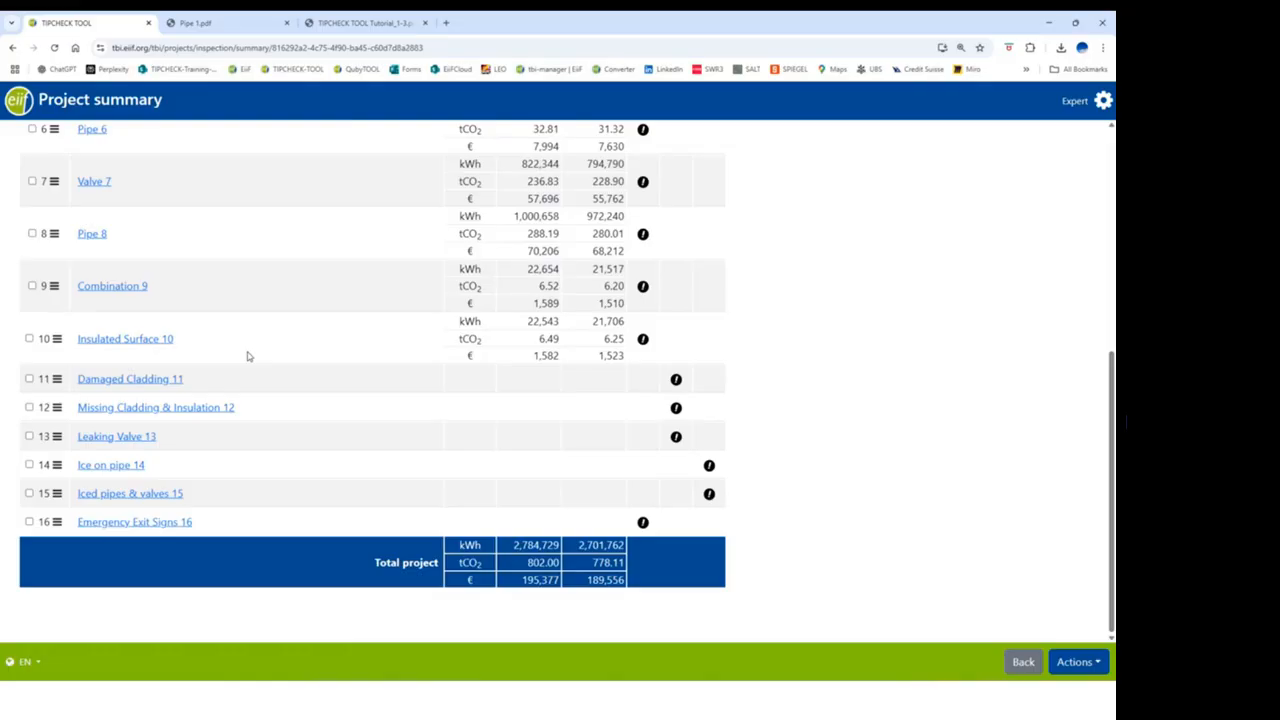
pyautogui.scroll(10, 340, 390)
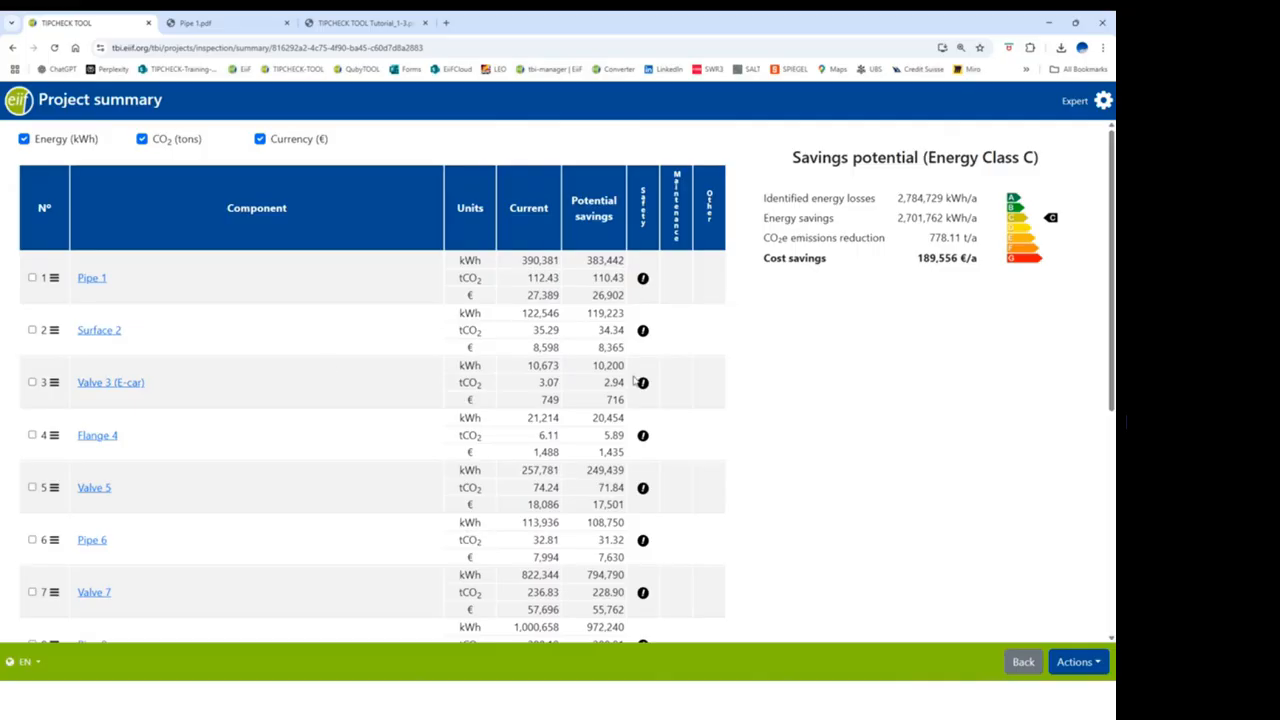
# - Open the list of actions available for the whole project
pyautogui.click(1076, 664)
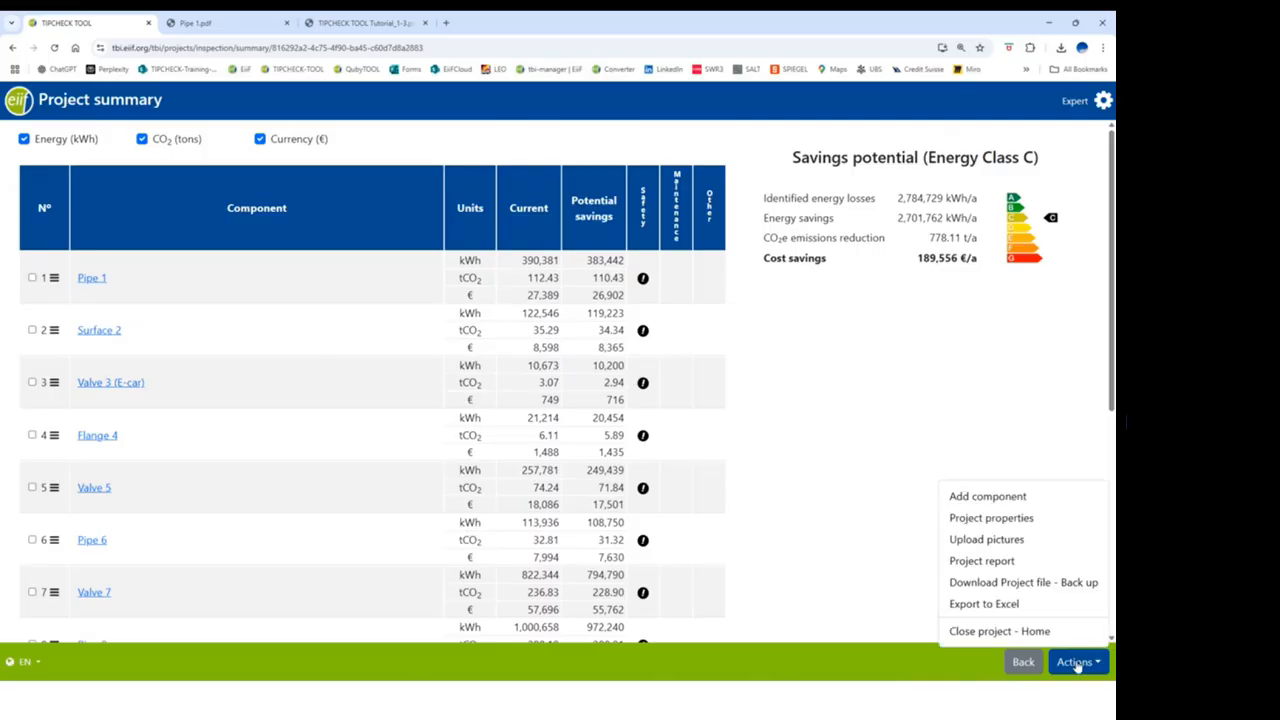